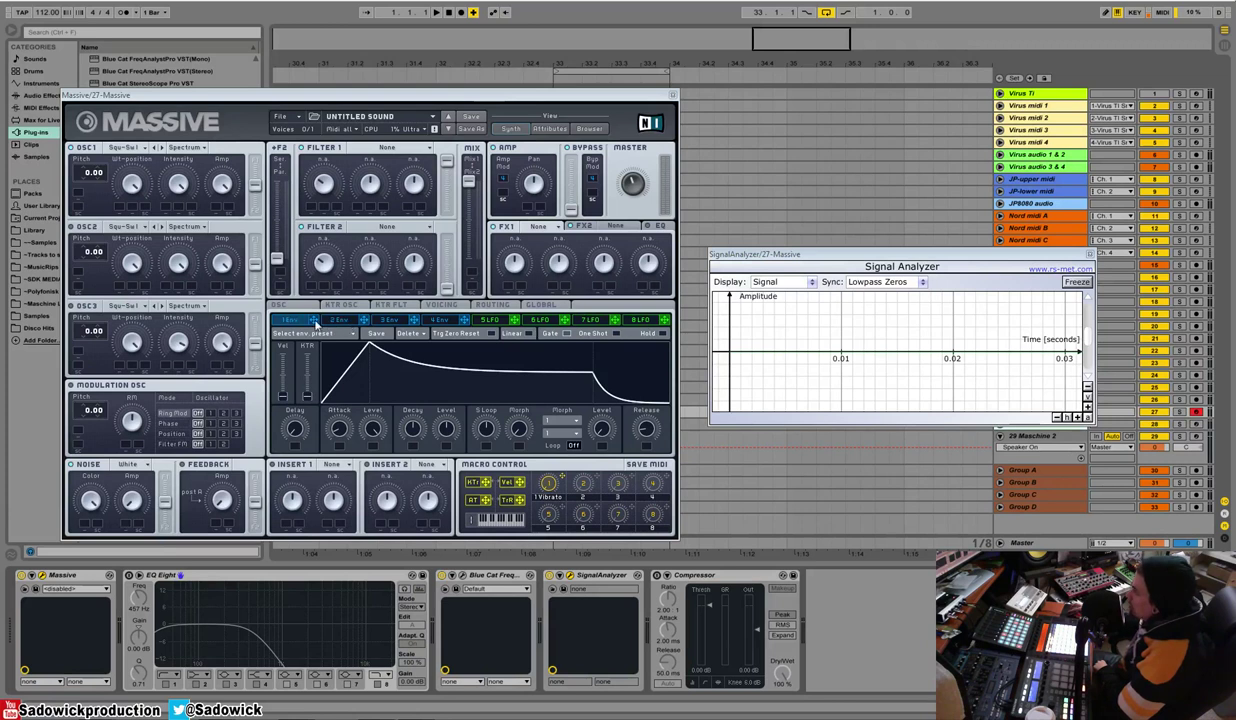
# Compare the 2 Env and 4 Env curves, then steepen the attack to rise almost instantly
pyautogui.click(362, 317)
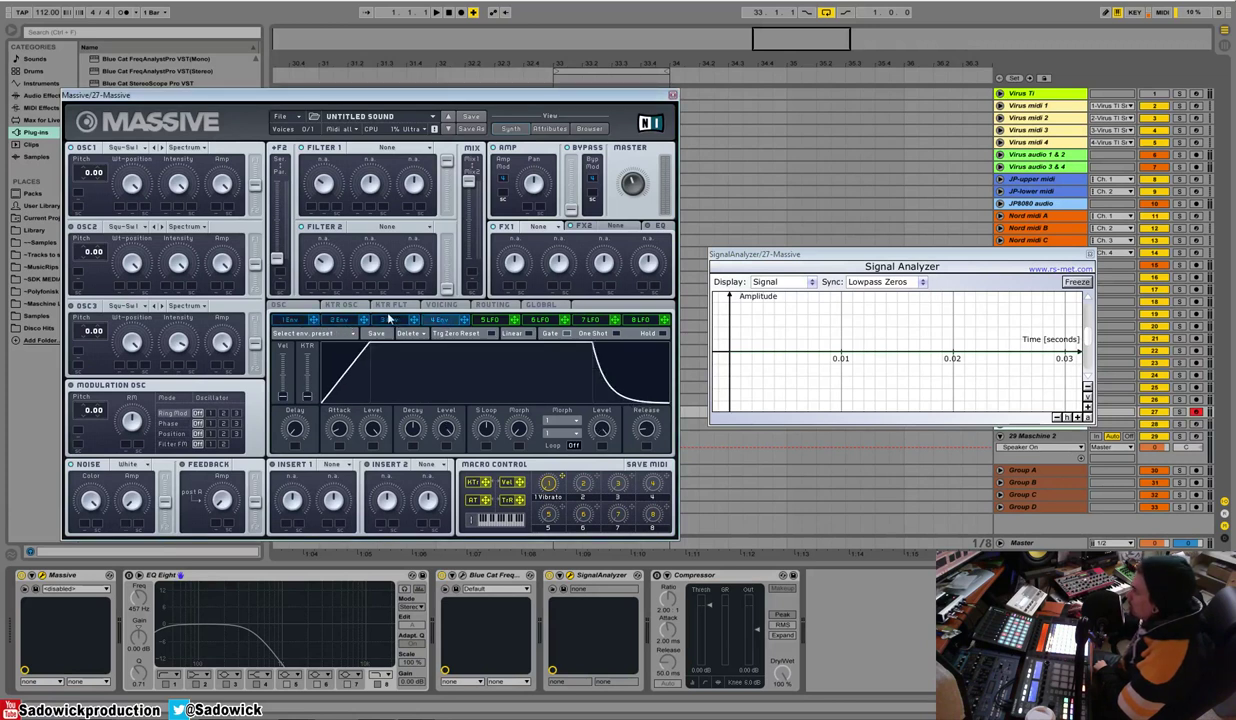
pyautogui.click(285, 318)
pyautogui.click(434, 318)
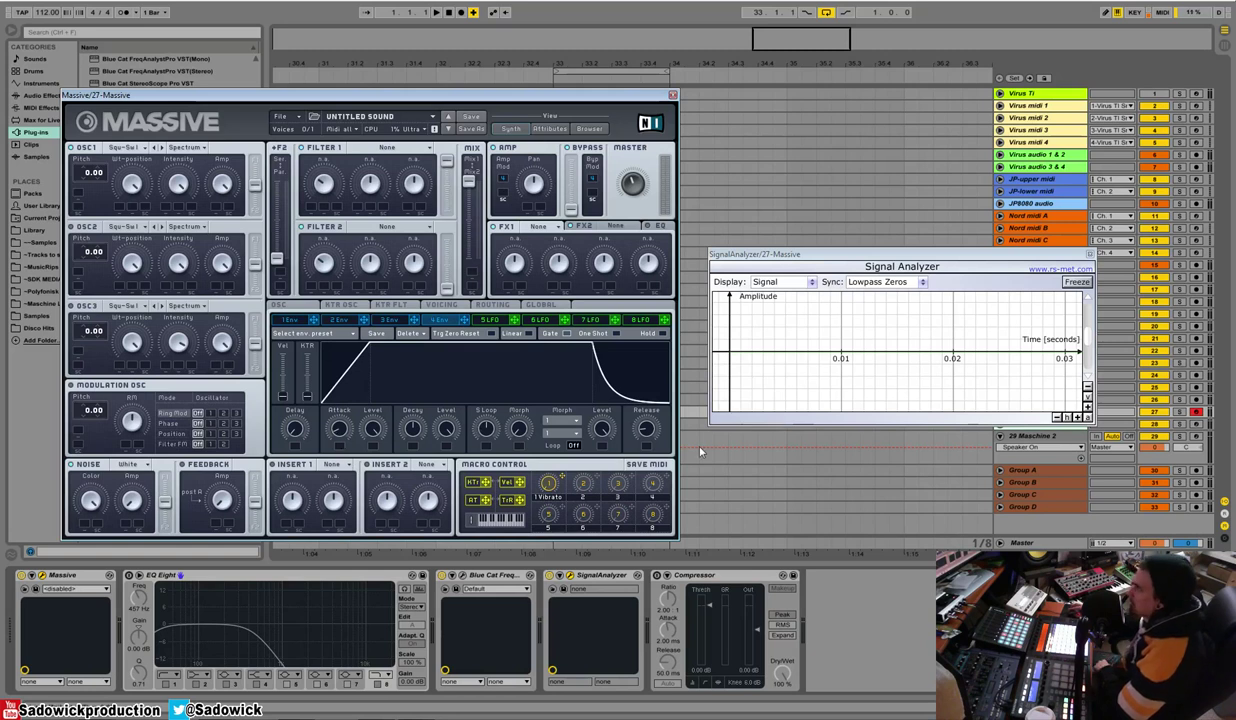
pyautogui.moveTo(338, 426); pyautogui.dragTo(351, 359)
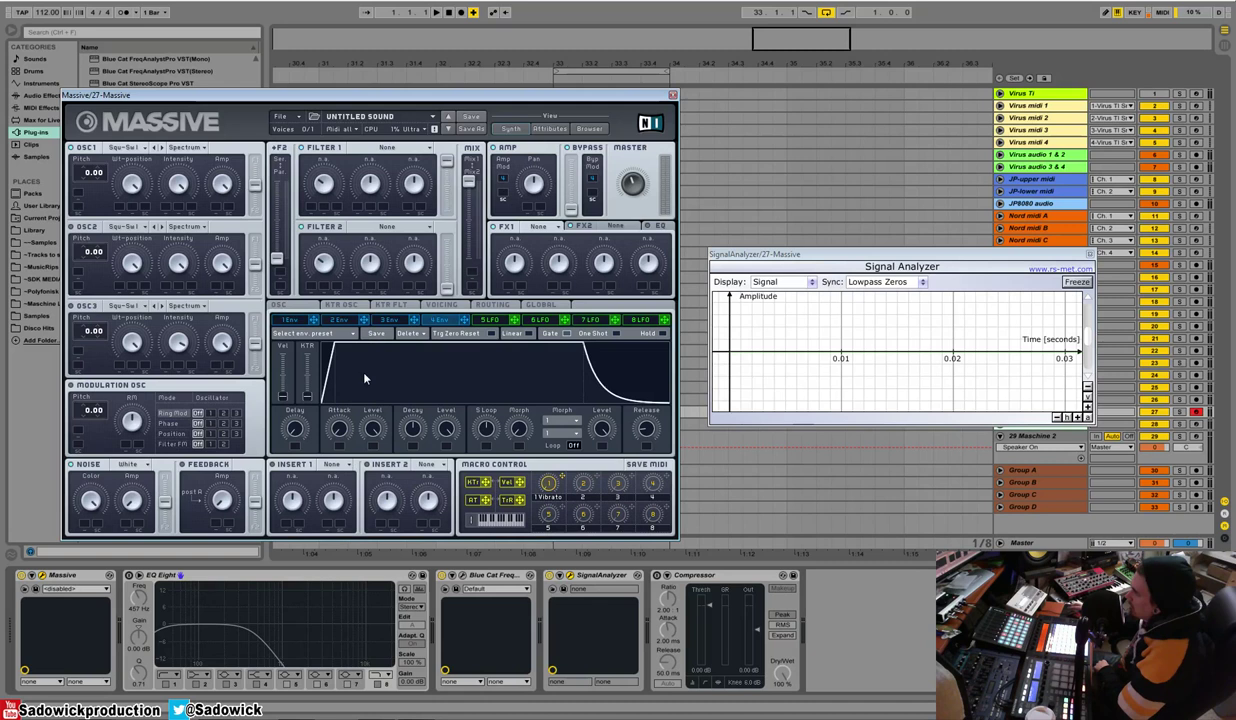
# Set the AMP section's Amp Mod assignment to OFF
pyautogui.rightClick(504, 180)
pyautogui.click(522, 191)
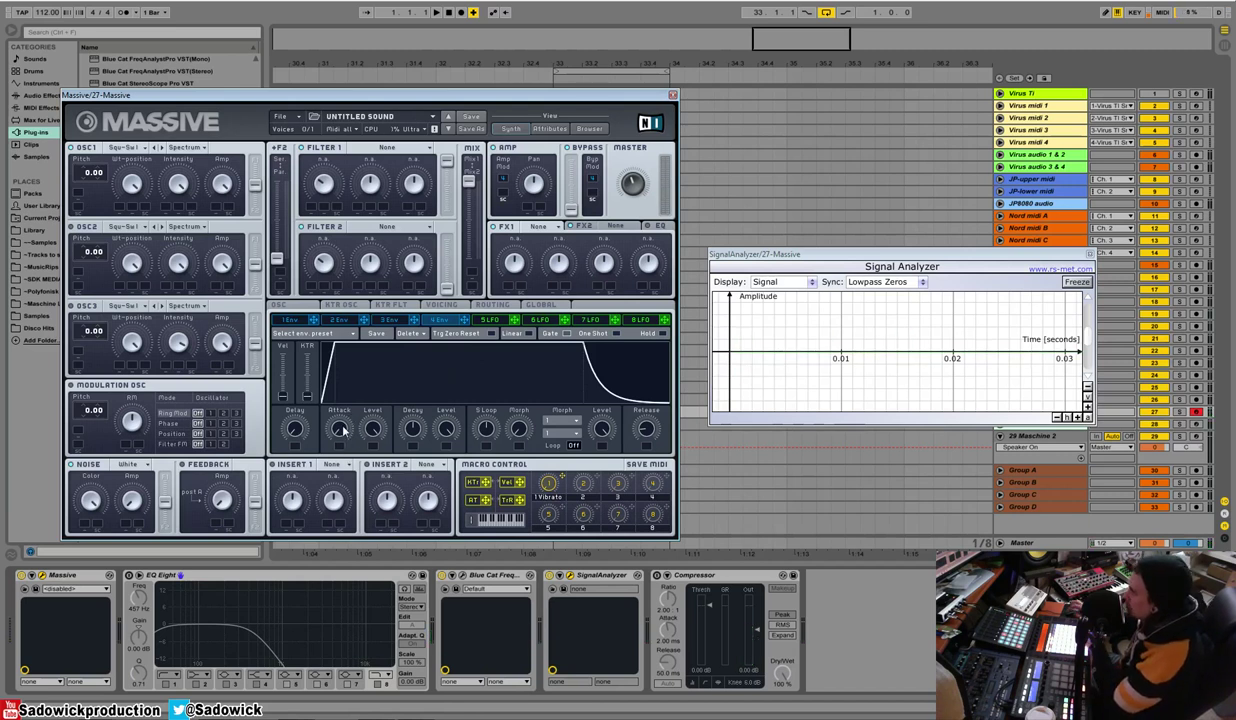
# Sweep the envelope Attack from long ramps to short rises, finishing nearly at zero
pyautogui.moveTo(340, 428); pyautogui.dragTo(349, 408)
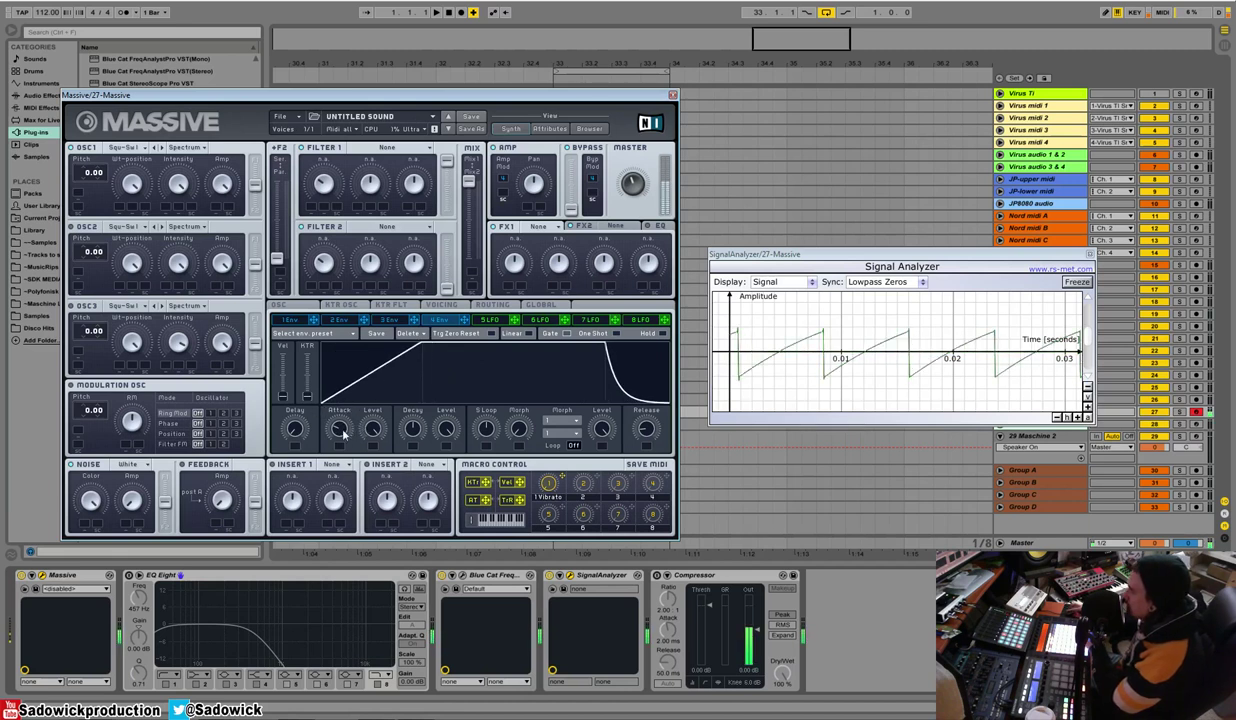
pyautogui.moveTo(343, 430); pyautogui.dragTo(349, 418)
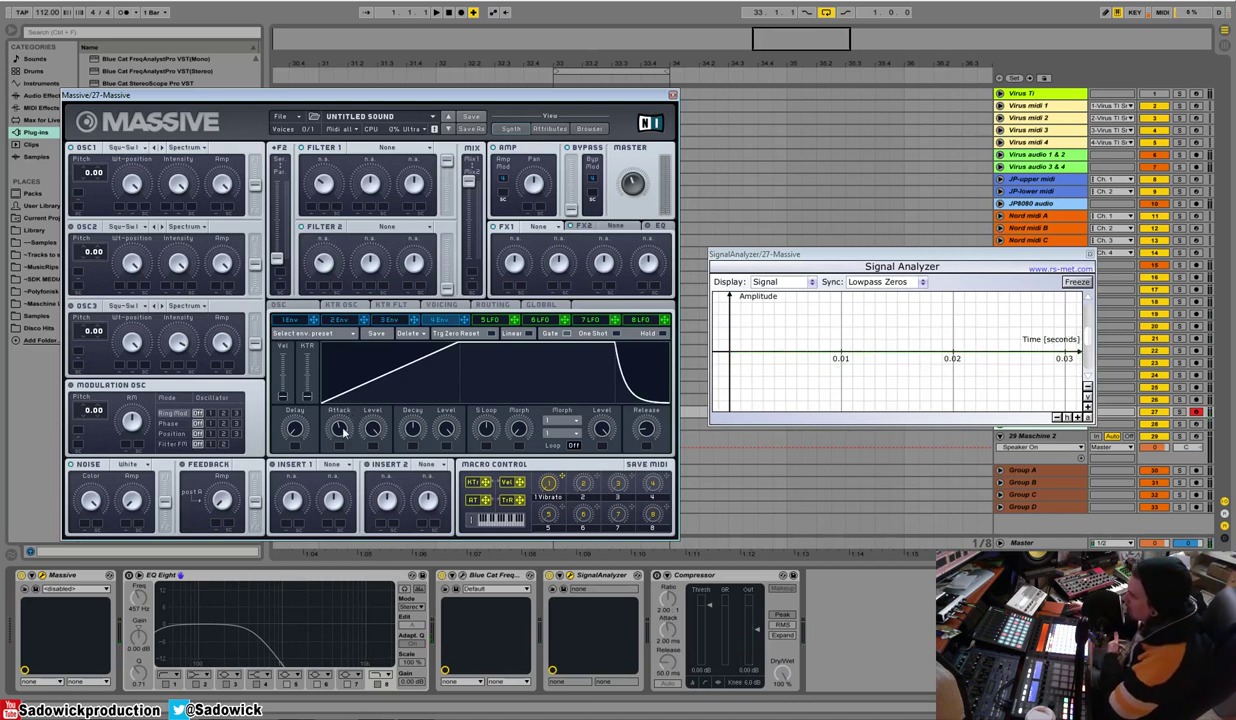
pyautogui.moveTo(341, 429)
pyautogui.mouseDown()
pyautogui.moveTo(370, 429)
pyautogui.moveTo(379, 471)
pyautogui.moveTo(349, 511)
pyautogui.moveTo(350, 496)
pyautogui.mouseUp()
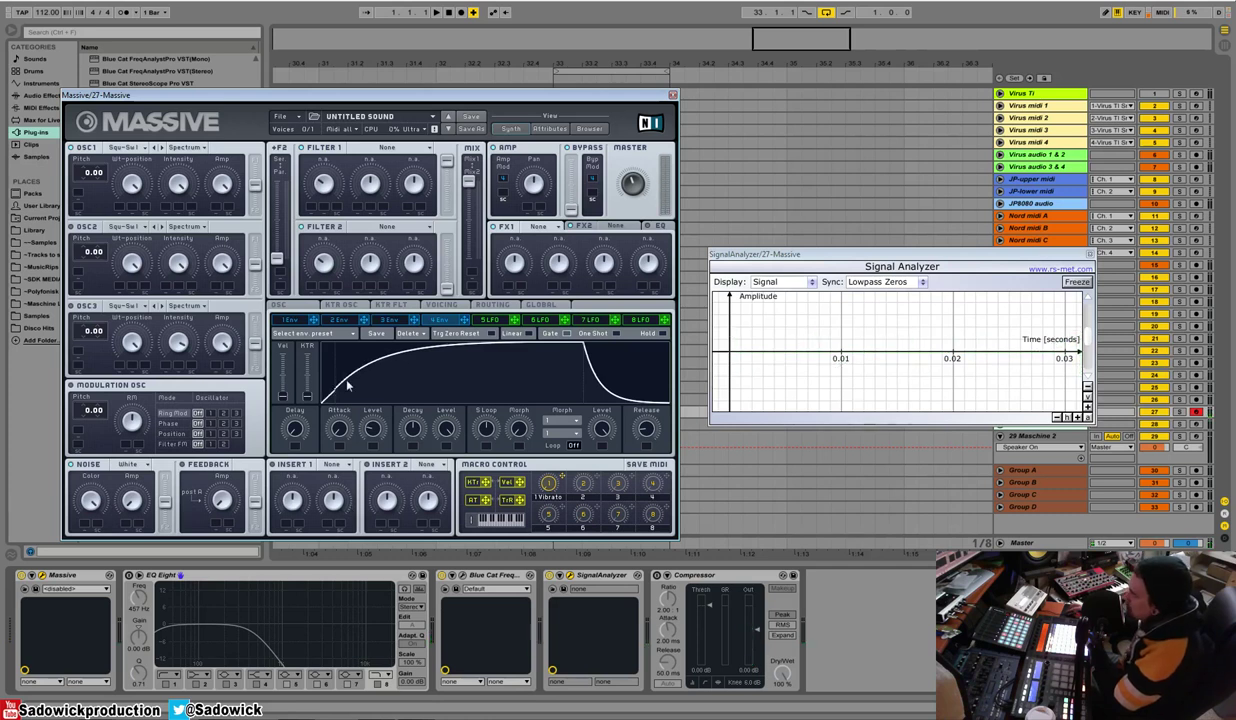
pyautogui.moveTo(413, 437); pyautogui.dragTo(396, 352)
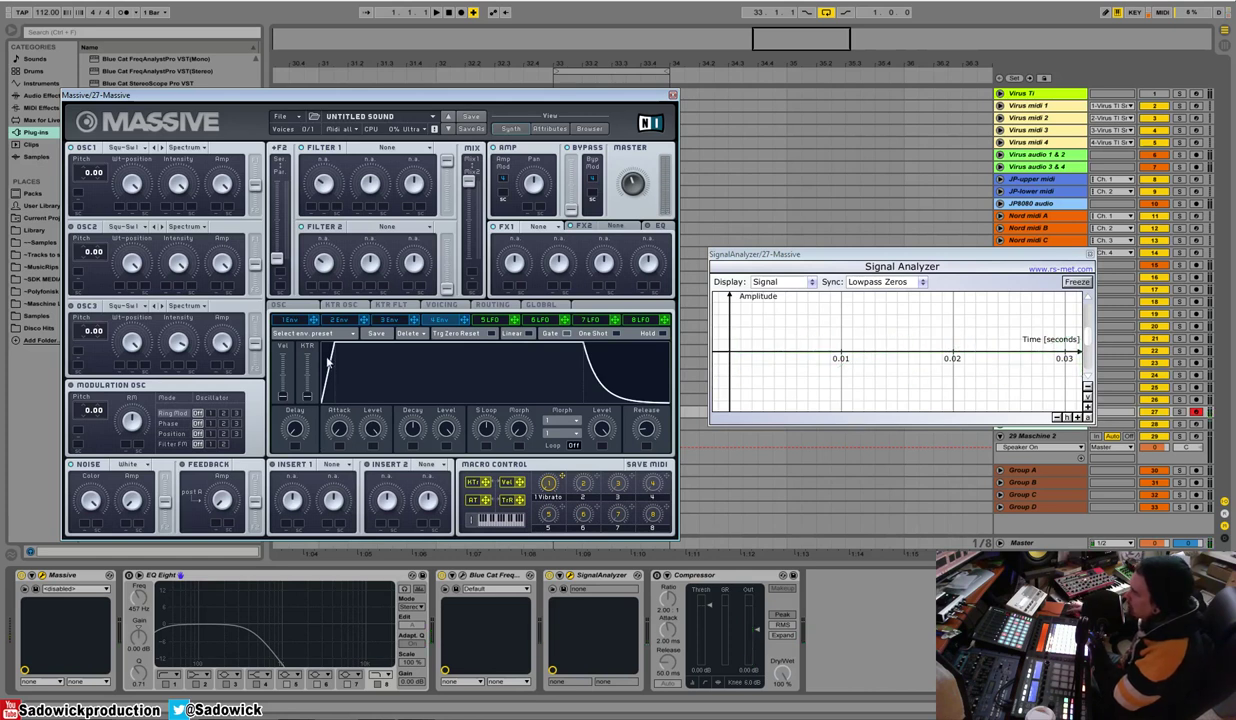
# Lengthen the envelope Decay and lower its decay Level so it curves to a lower sustain
pyautogui.moveTo(412, 430)
pyautogui.mouseDown()
pyautogui.moveTo(416, 485)
pyautogui.moveTo(410, 413)
pyautogui.mouseUp()
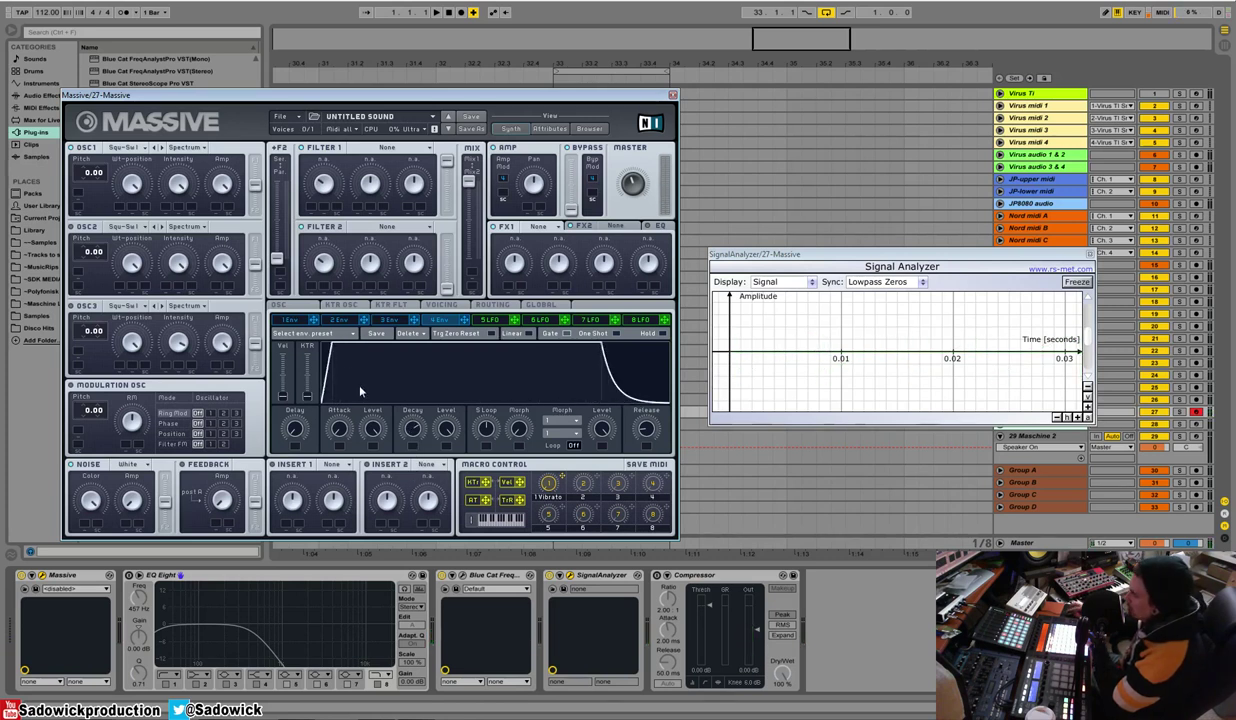
pyautogui.moveTo(410, 413); pyautogui.dragTo(410, 480)
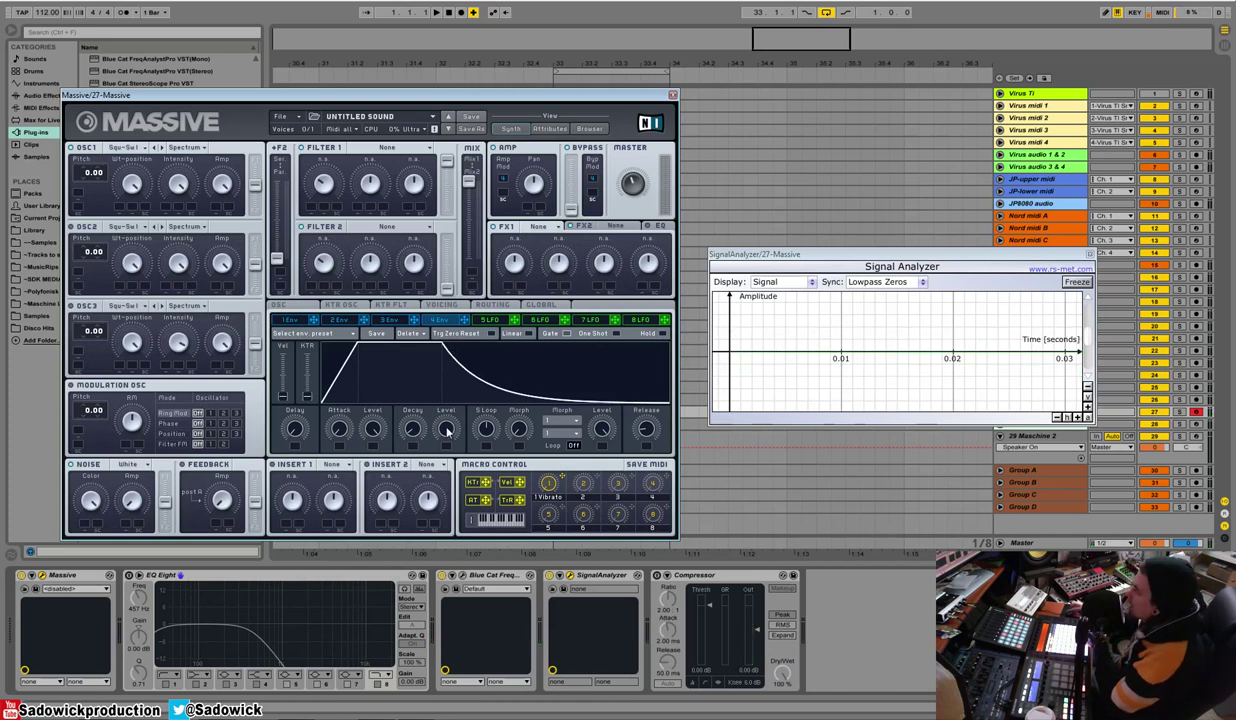
pyautogui.moveTo(447, 429); pyautogui.dragTo(448, 466)
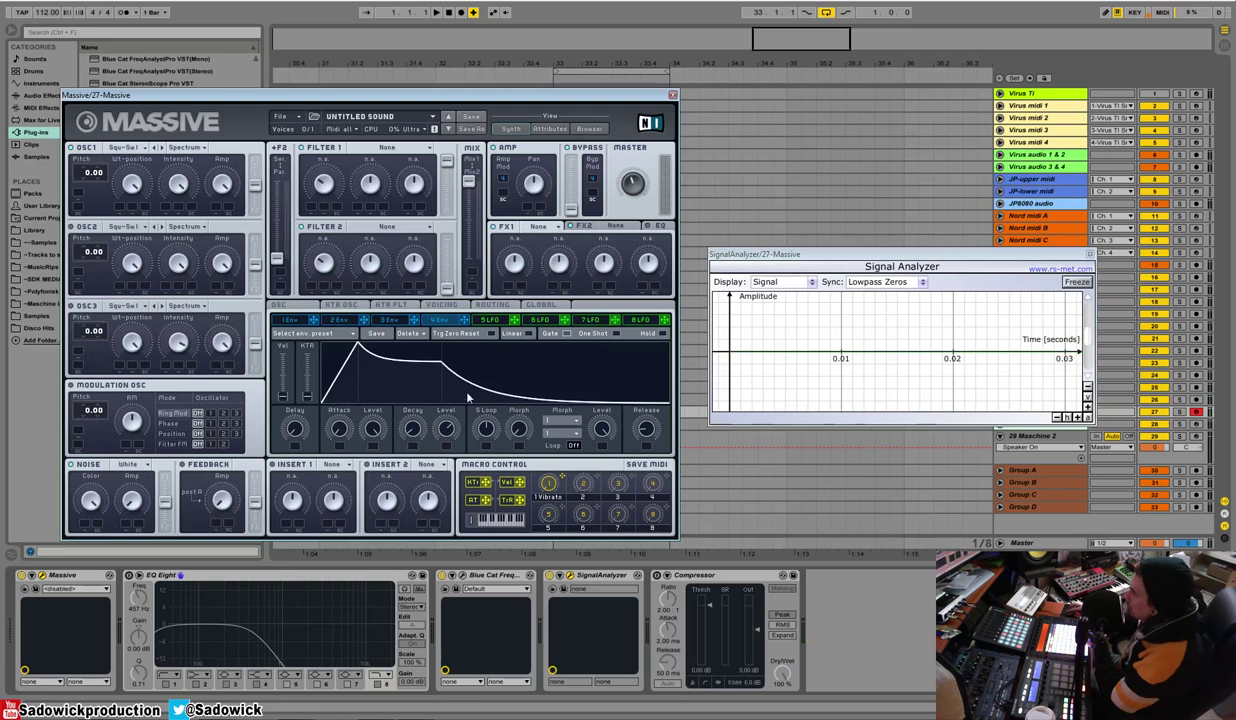
pyautogui.moveTo(418, 432); pyautogui.dragTo(361, 374)
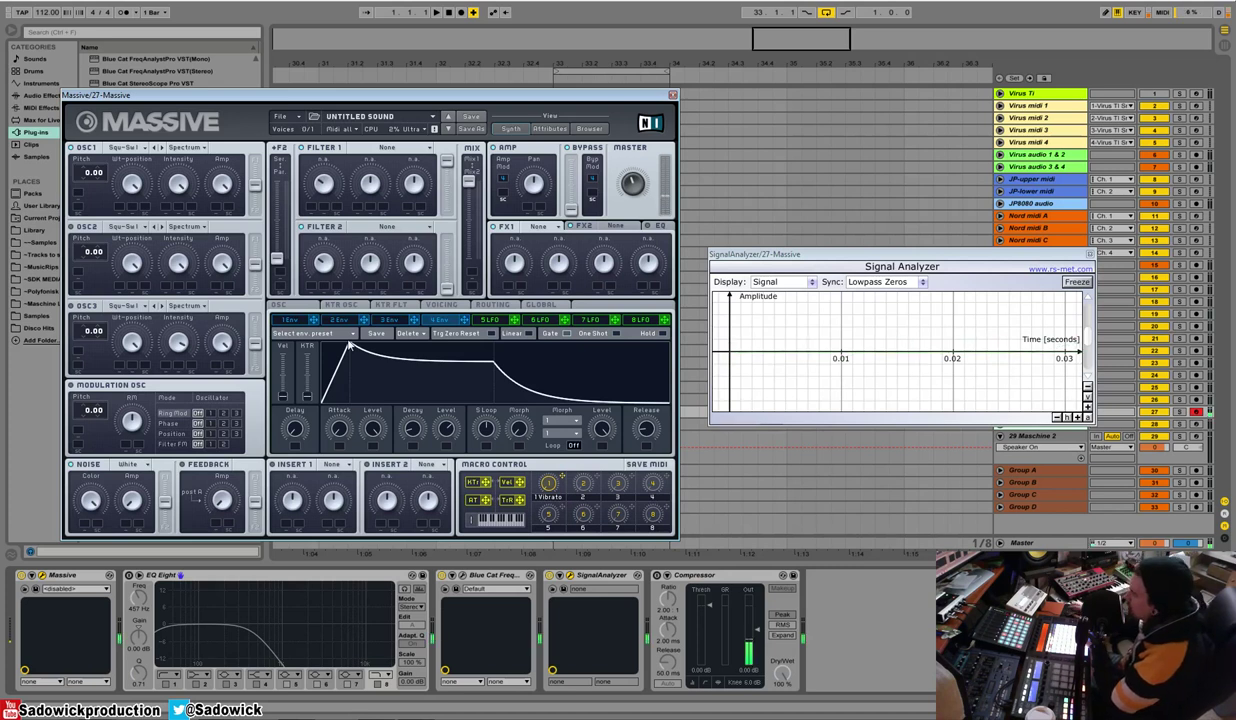
pyautogui.moveTo(446, 435); pyautogui.dragTo(388, 392)
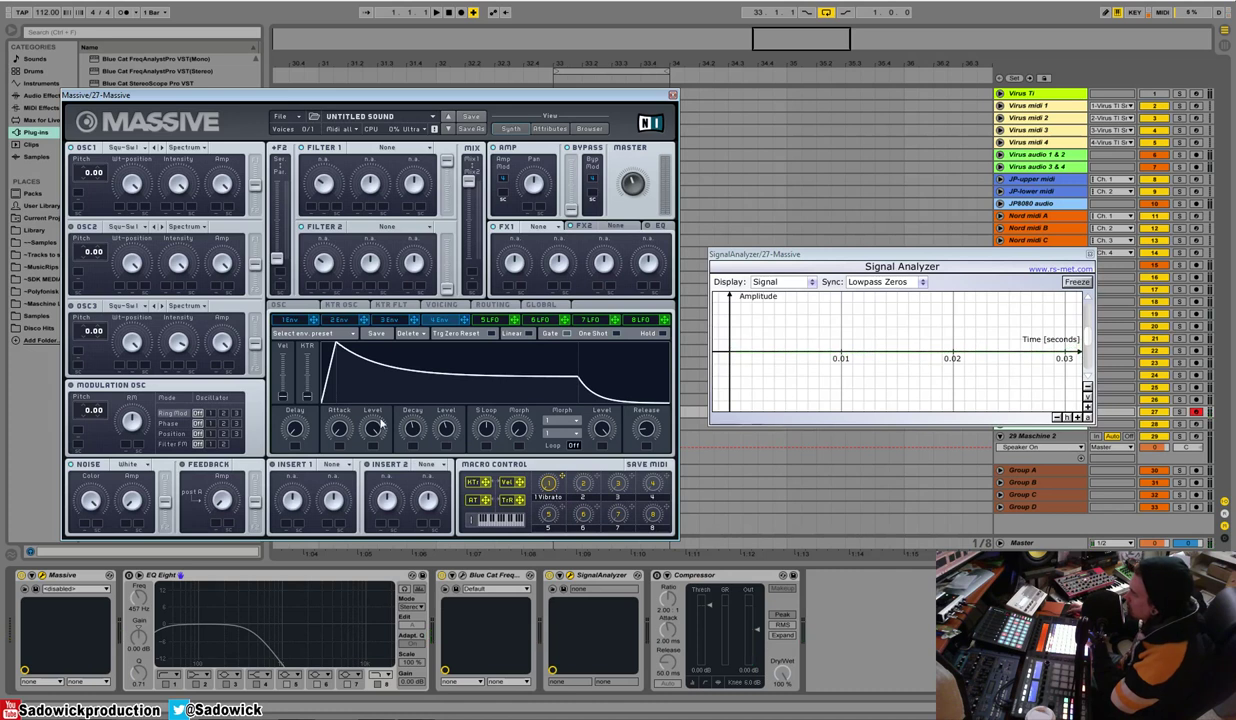
pyautogui.moveTo(404, 413); pyautogui.dragTo(415, 418)
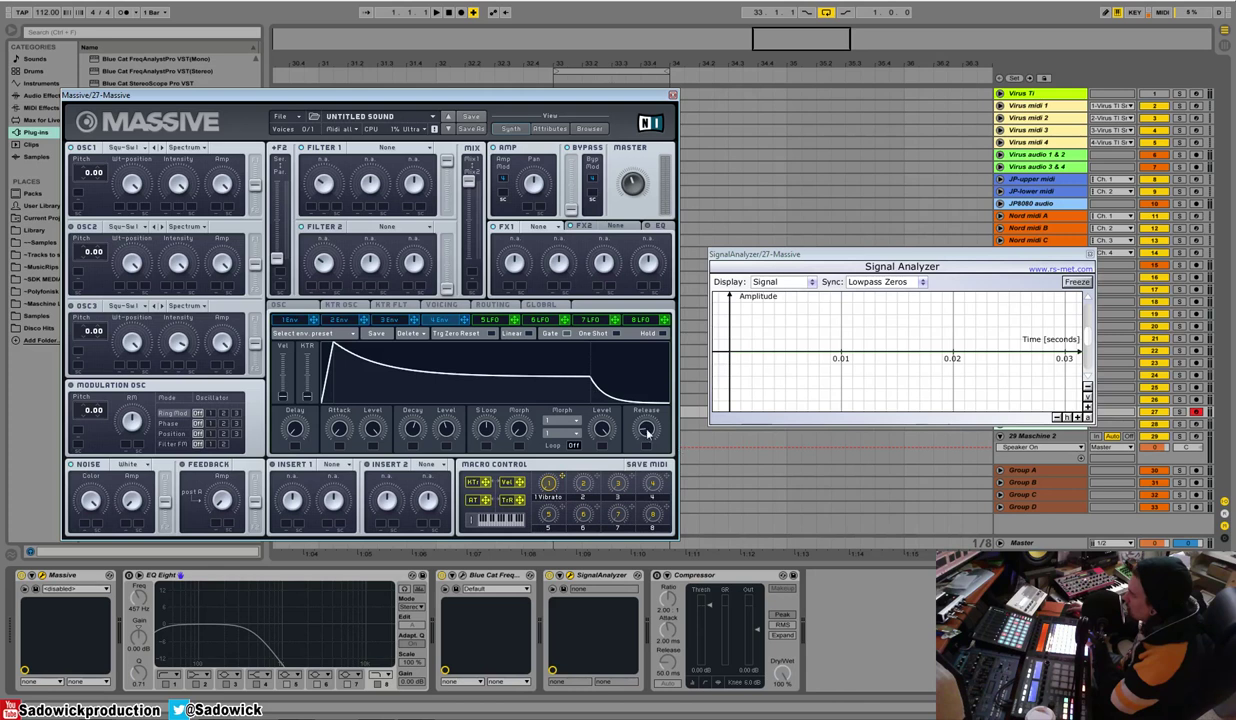
# Raise the sustain Level to full, lengthen the curved Release, and give the Attack a slight slope
pyautogui.moveTo(647, 430); pyautogui.dragTo(643, 441)
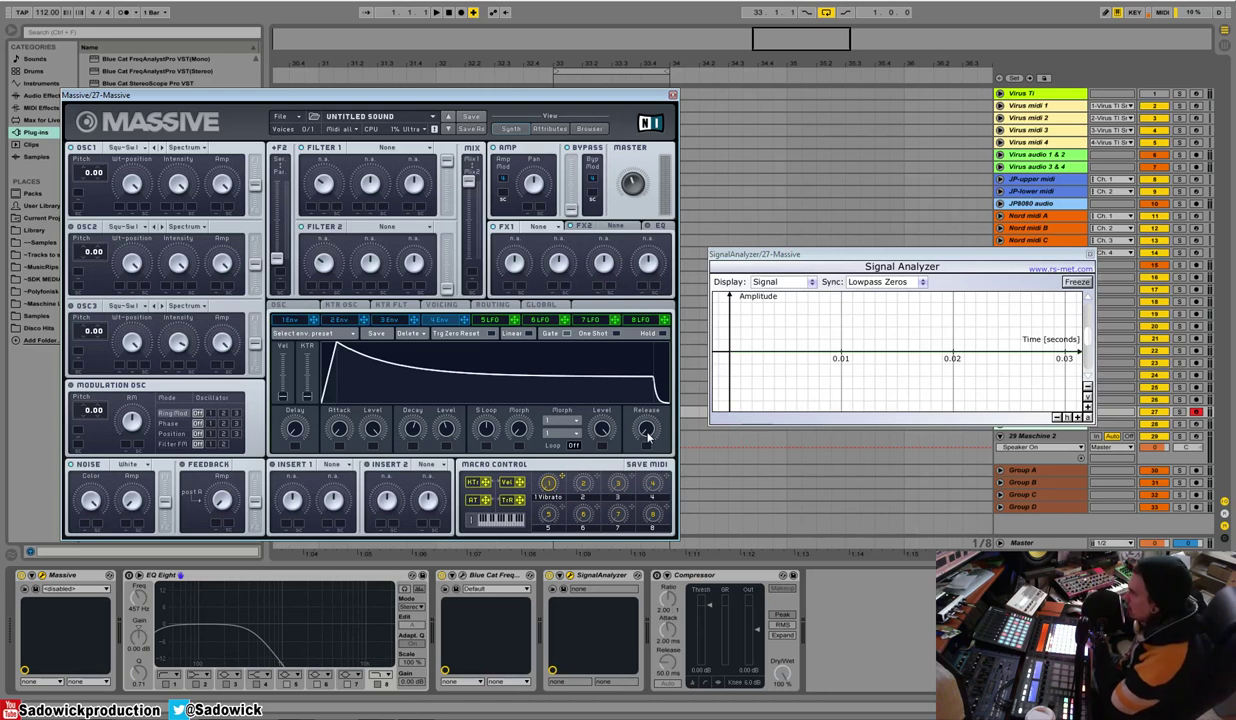
pyautogui.moveTo(647, 432); pyautogui.dragTo(657, 384)
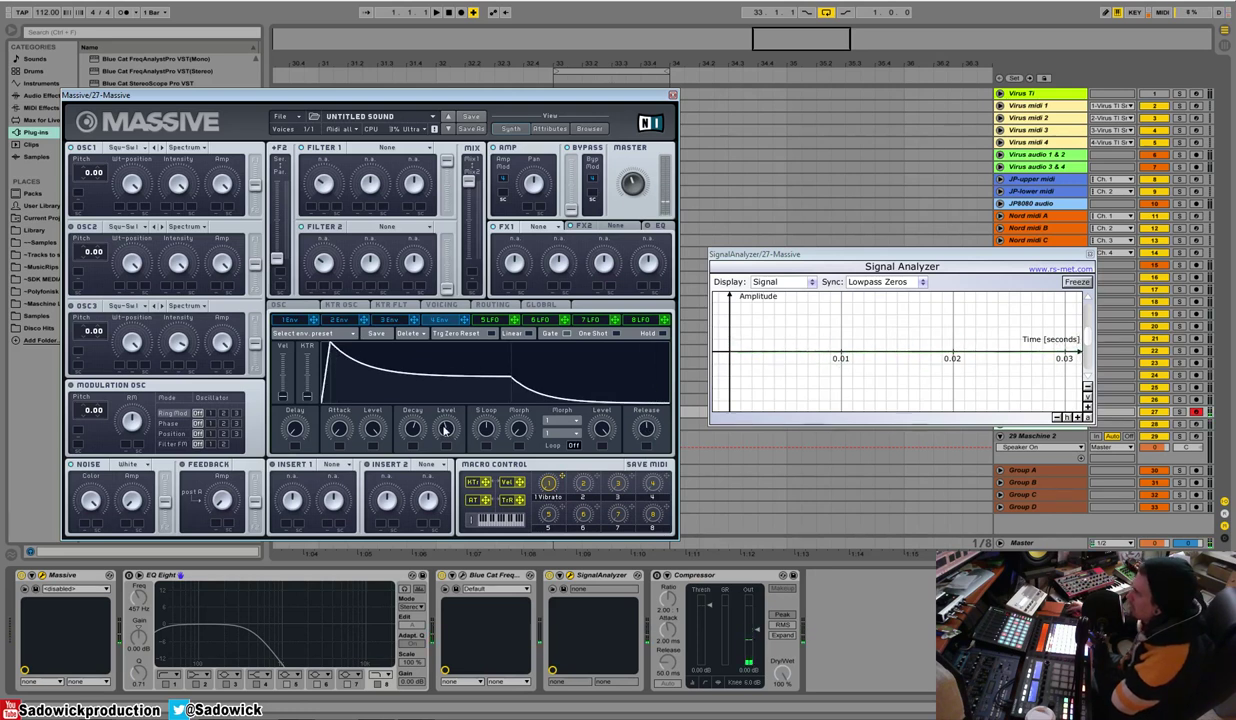
pyautogui.moveTo(445, 428); pyautogui.dragTo(446, 405)
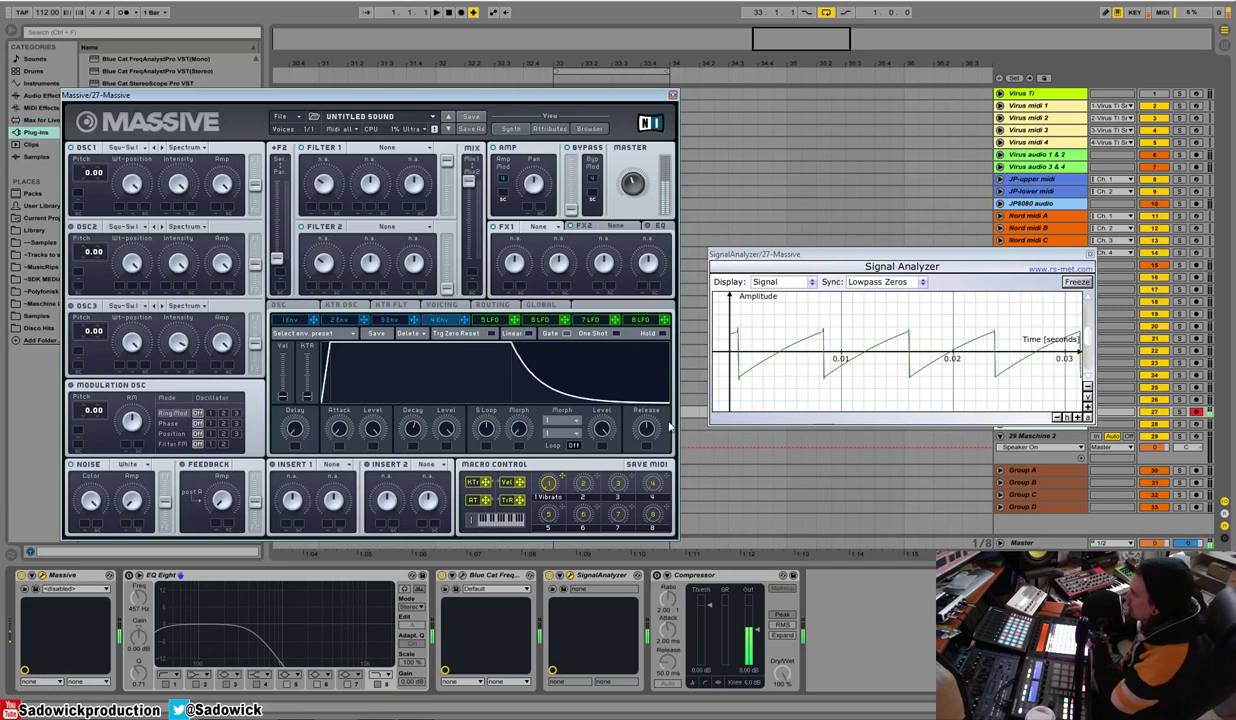
pyautogui.moveTo(646, 426); pyautogui.dragTo(651, 410)
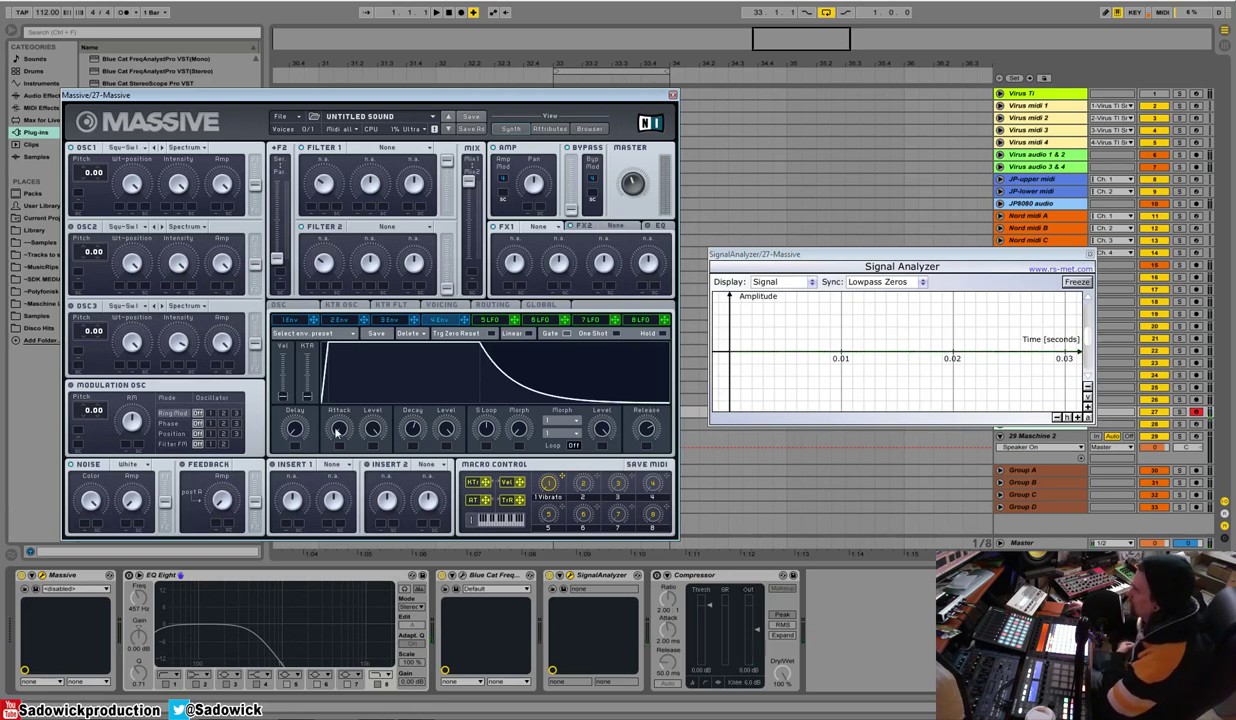
pyautogui.moveTo(336, 430); pyautogui.dragTo(333, 409)
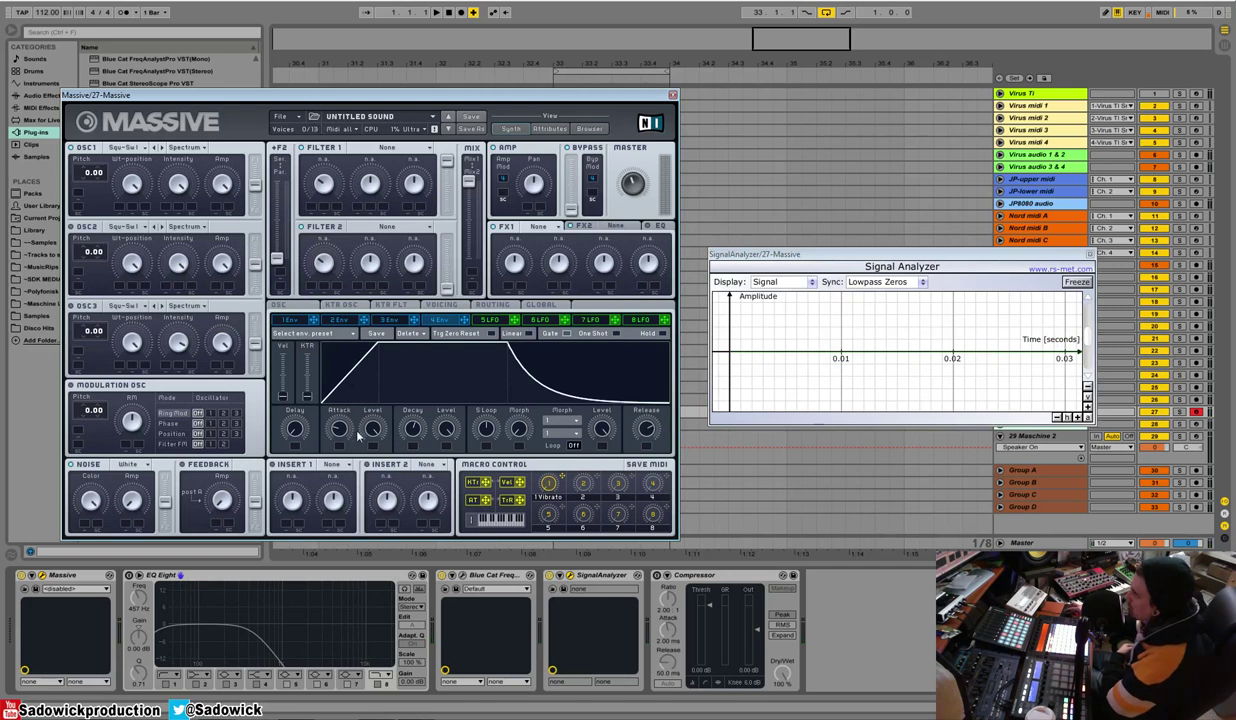
pyautogui.moveTo(340, 430); pyautogui.dragTo(340, 424)
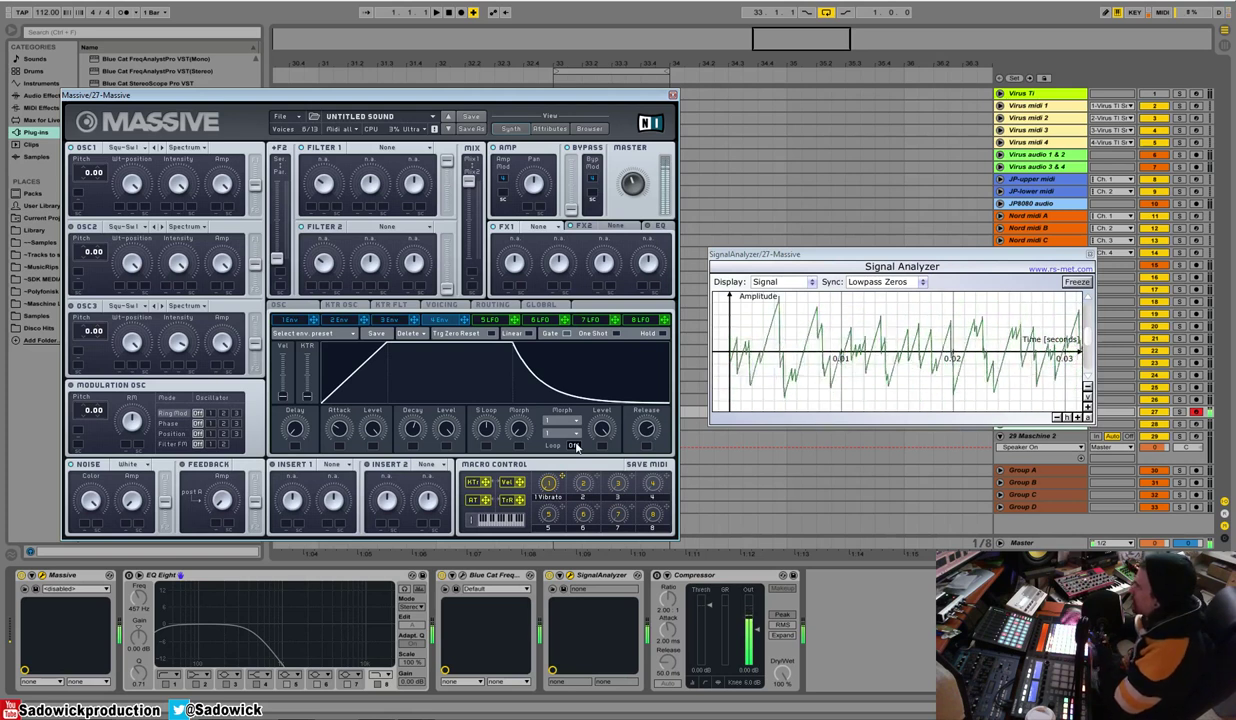
pyautogui.moveTo(646, 430); pyautogui.dragTo(646, 444)
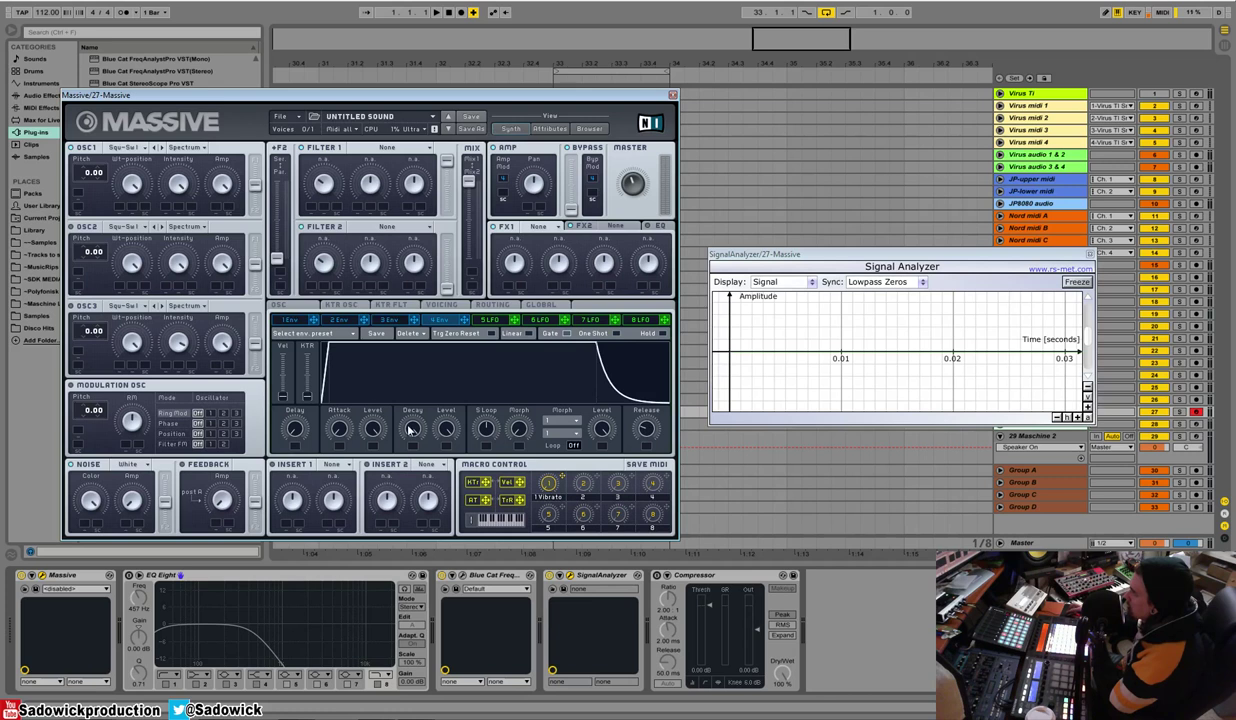
# Drop the envelope Level and raise Decay so it falls in one long curve
pyautogui.moveTo(447, 430); pyautogui.dragTo(450, 441)
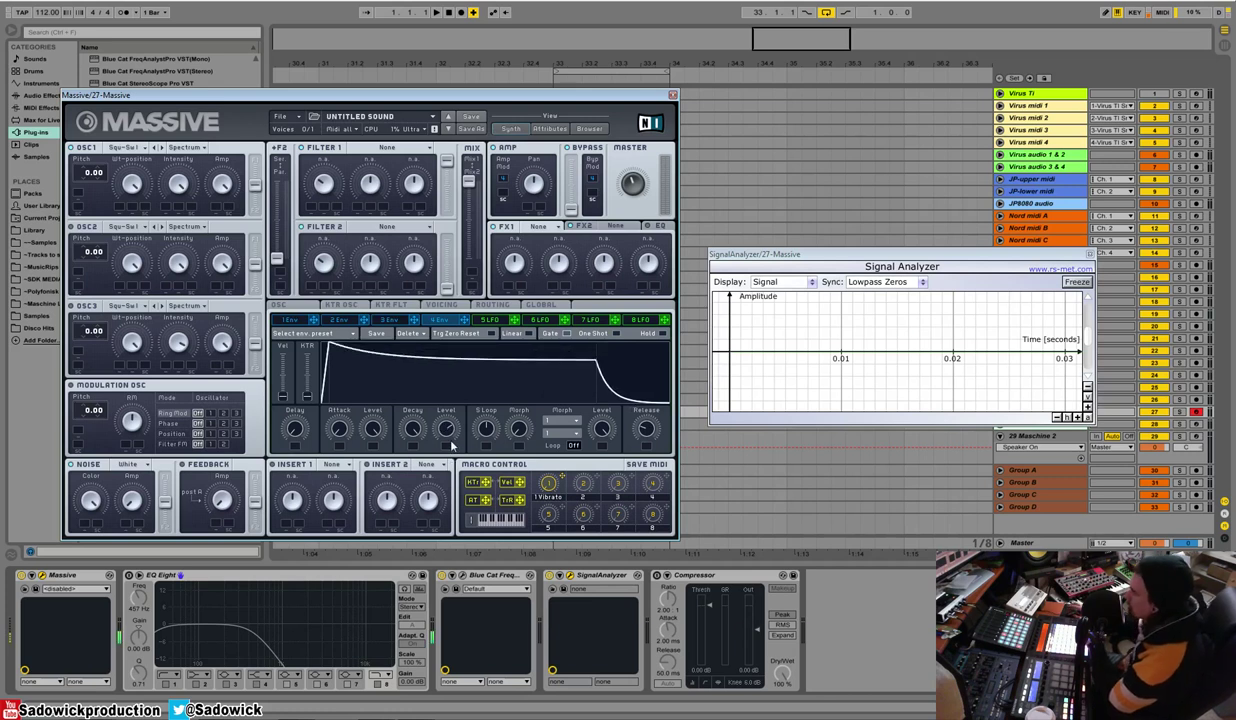
pyautogui.moveTo(441, 423); pyautogui.dragTo(414, 428)
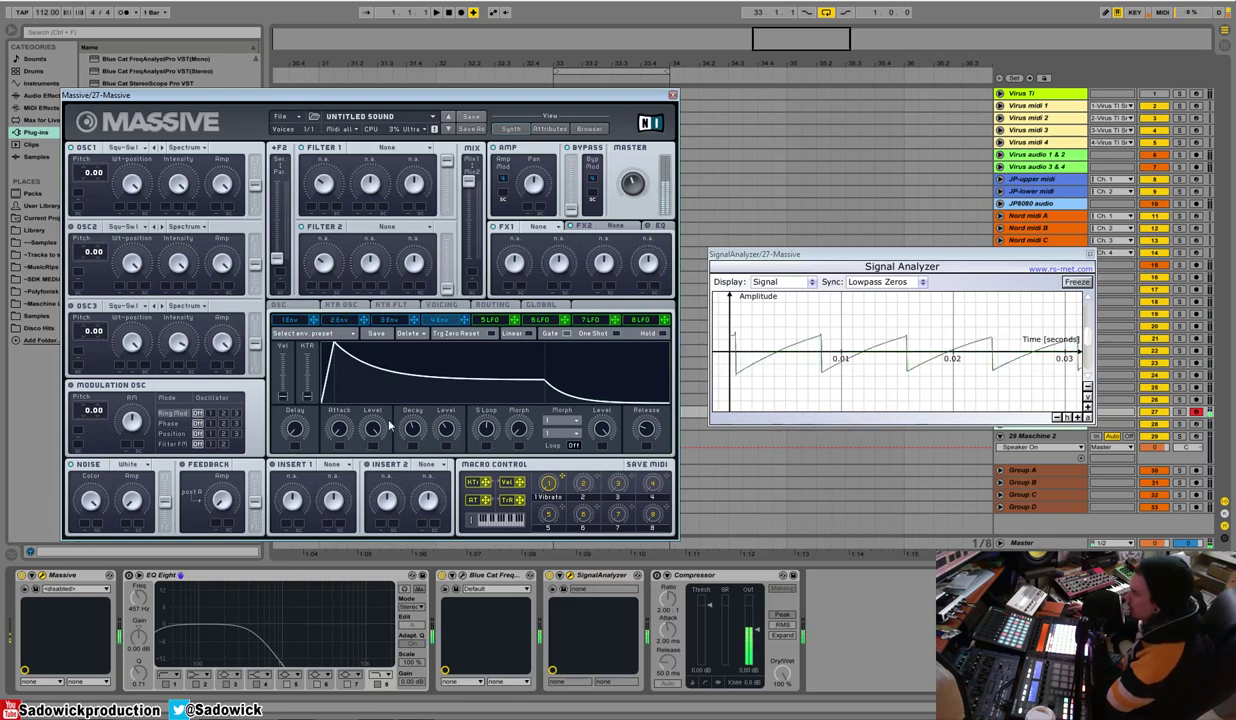
pyautogui.moveTo(411, 432); pyautogui.dragTo(414, 424)
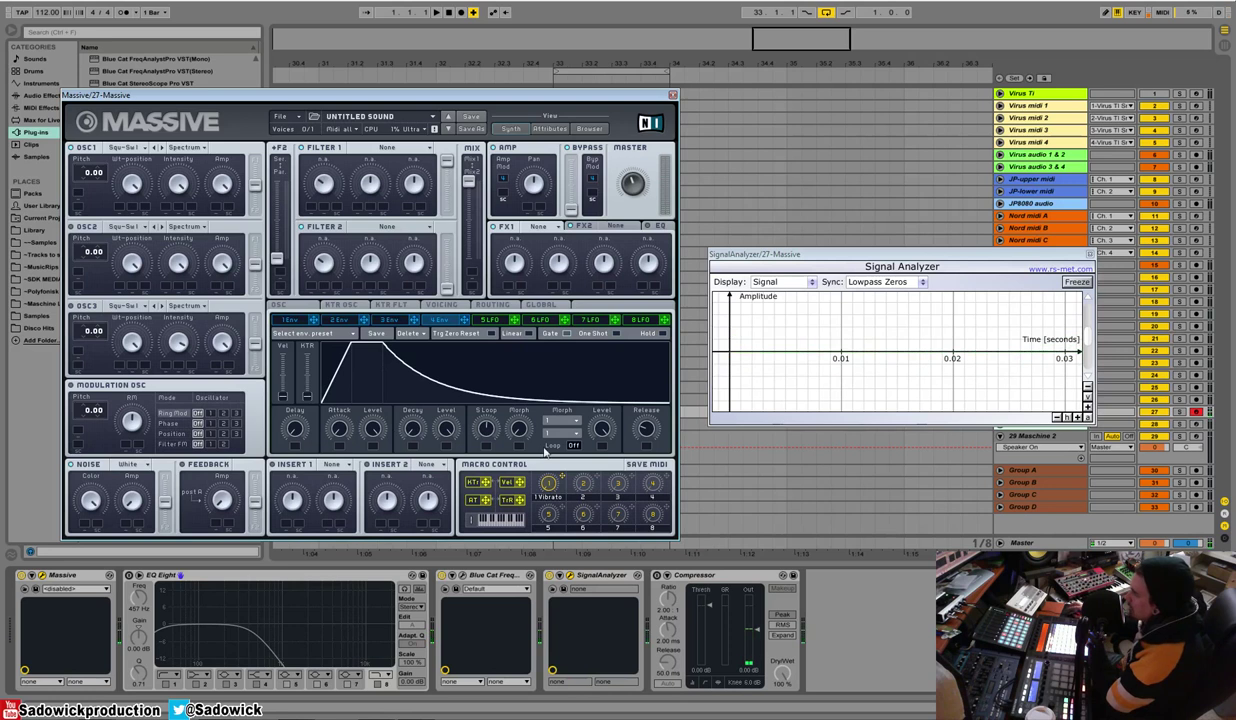
# Enable the Morph Loop and lower the sustain Level so the looped section slopes down
pyautogui.click(576, 446)
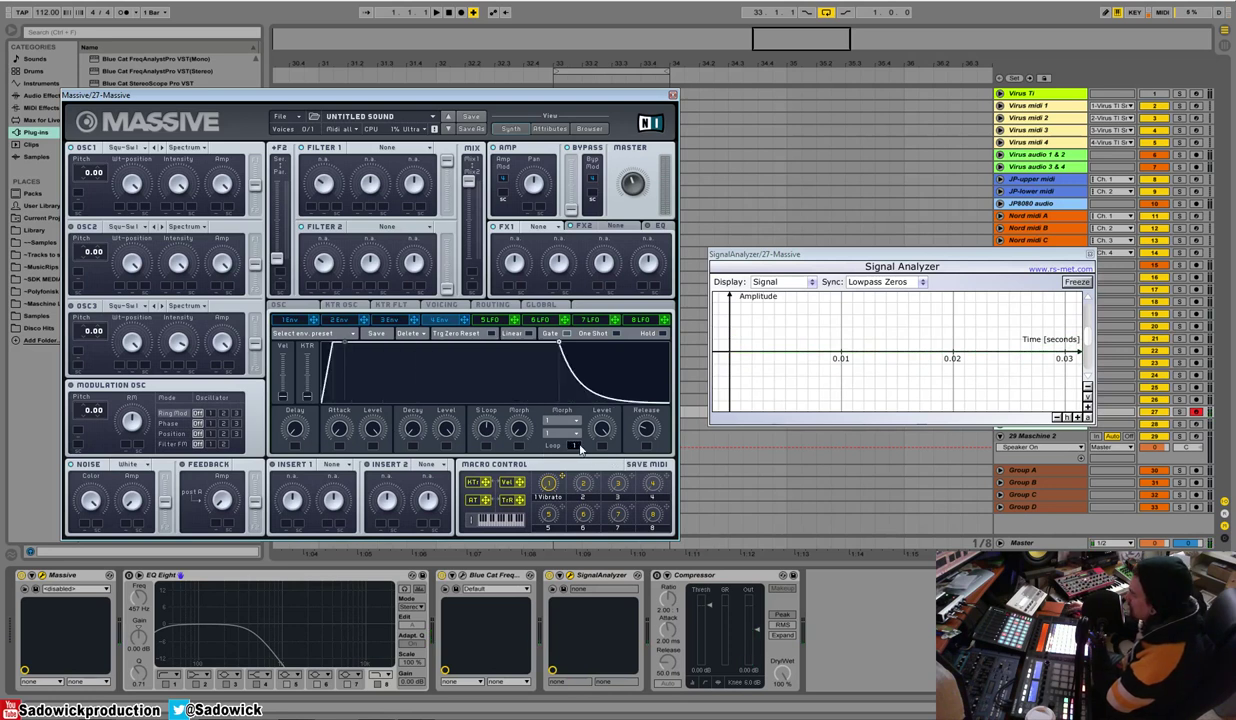
pyautogui.click(577, 446)
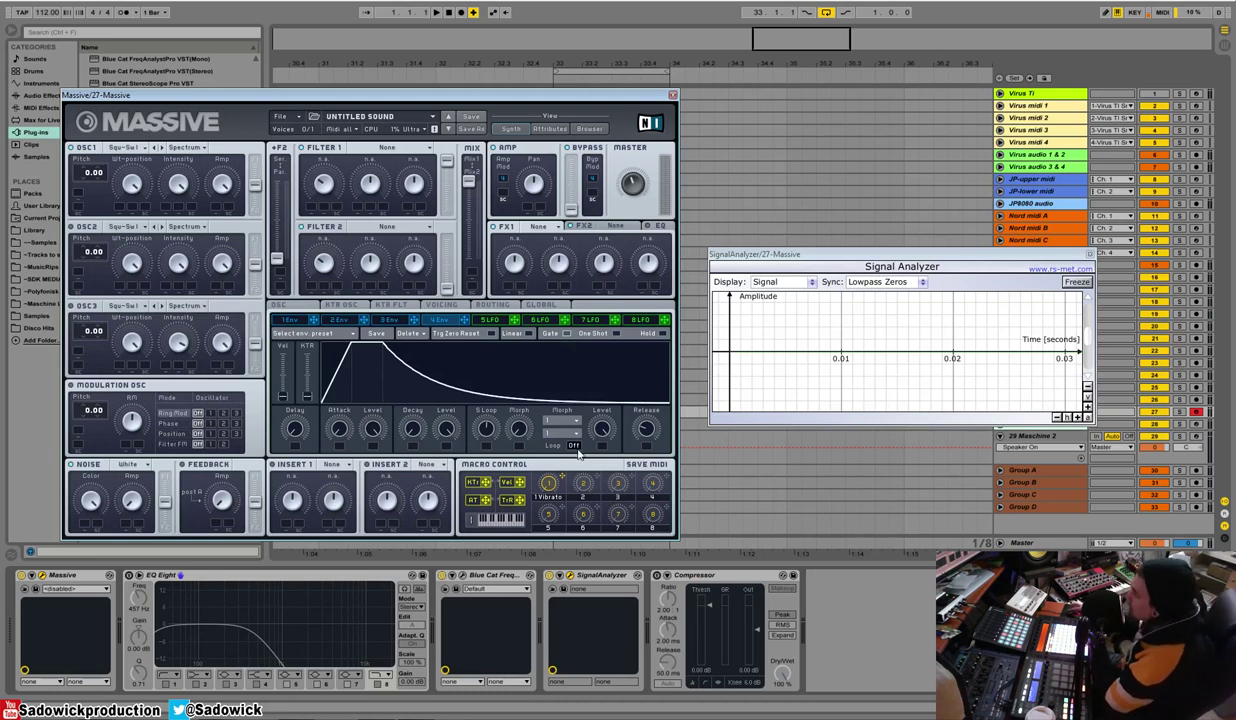
pyautogui.click(575, 447)
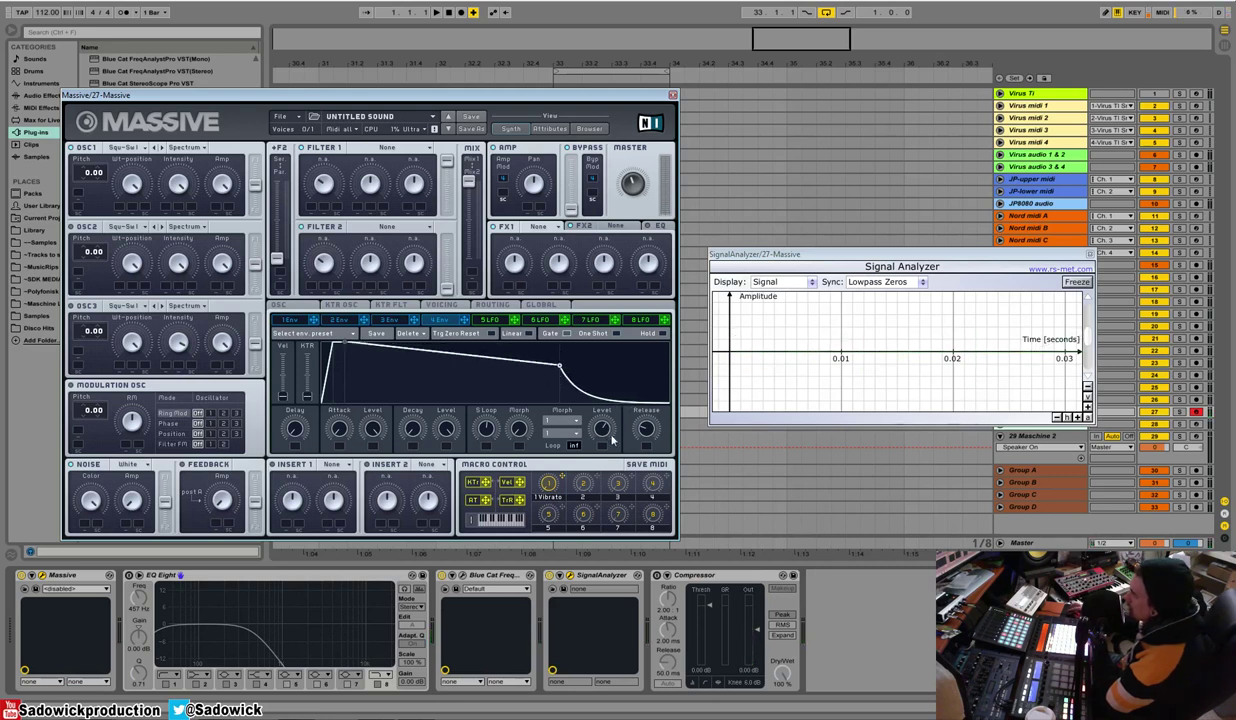
pyautogui.moveTo(606, 433); pyautogui.dragTo(608, 455)
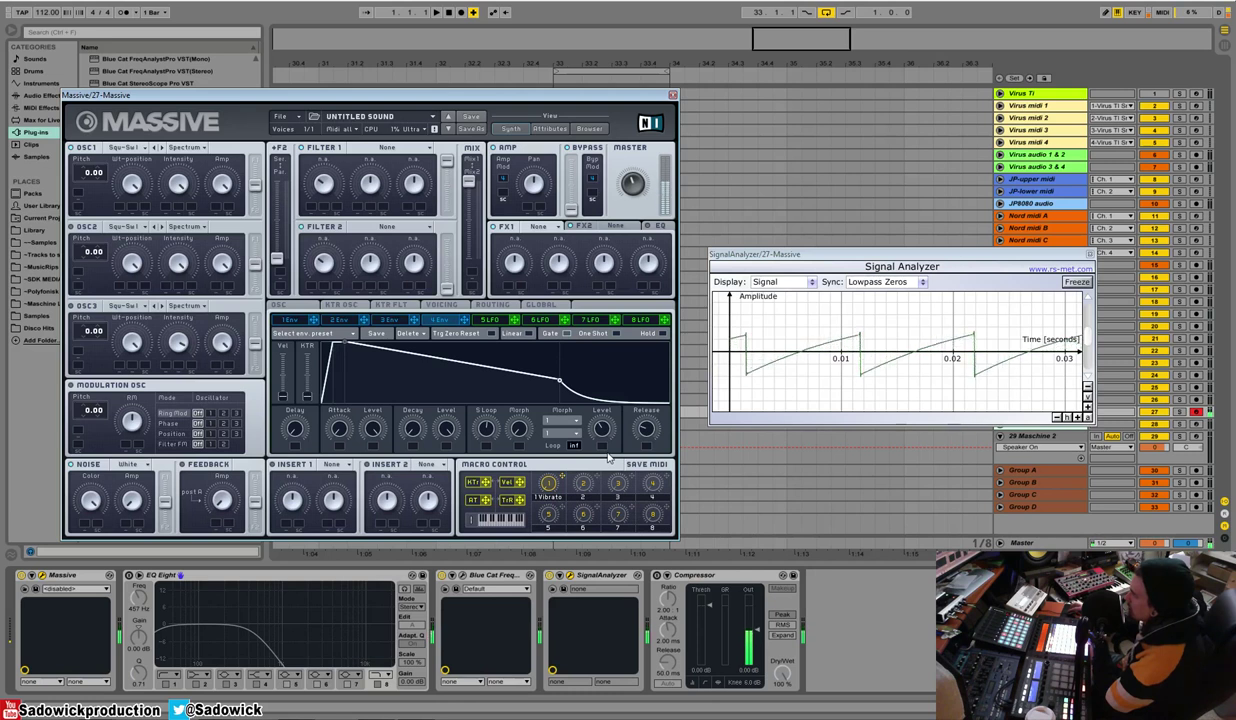
# Lower the sustain Level, set the Morph curve to Expo x2, and set Loop to 1
pyautogui.click(545, 428)
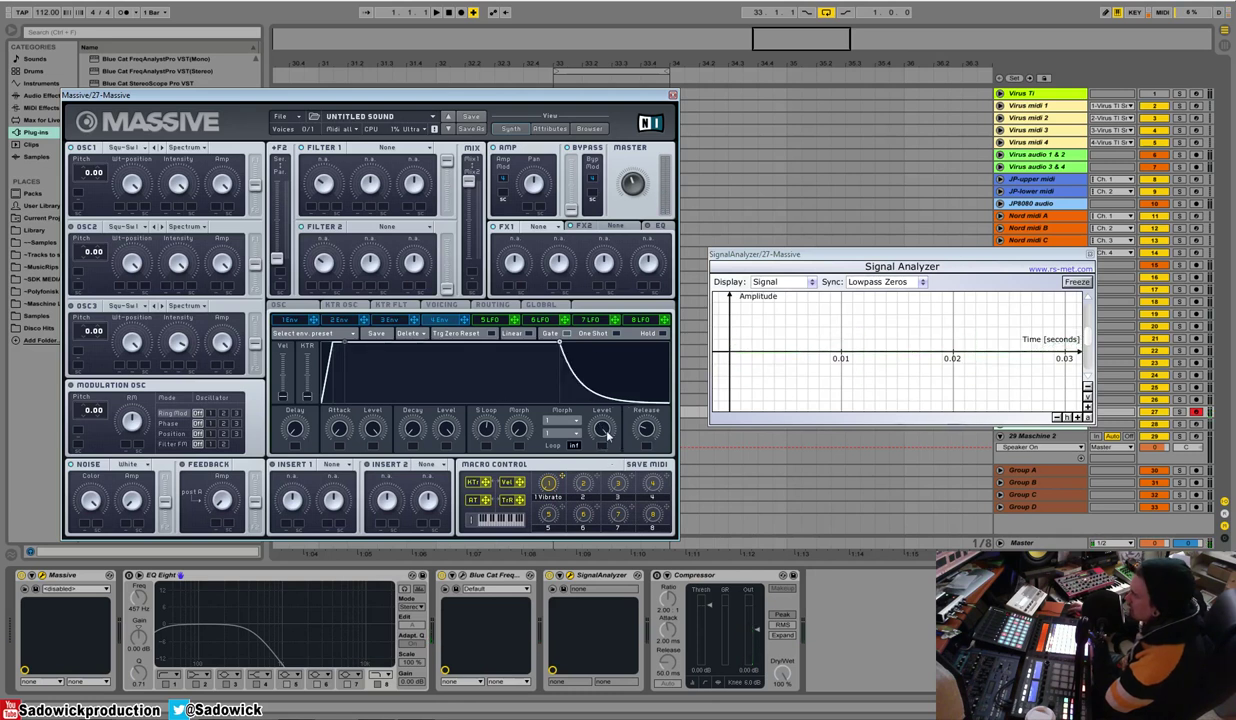
pyautogui.moveTo(605, 427)
pyautogui.mouseDown()
pyautogui.moveTo(585, 460)
pyautogui.moveTo(586, 442)
pyautogui.mouseUp()
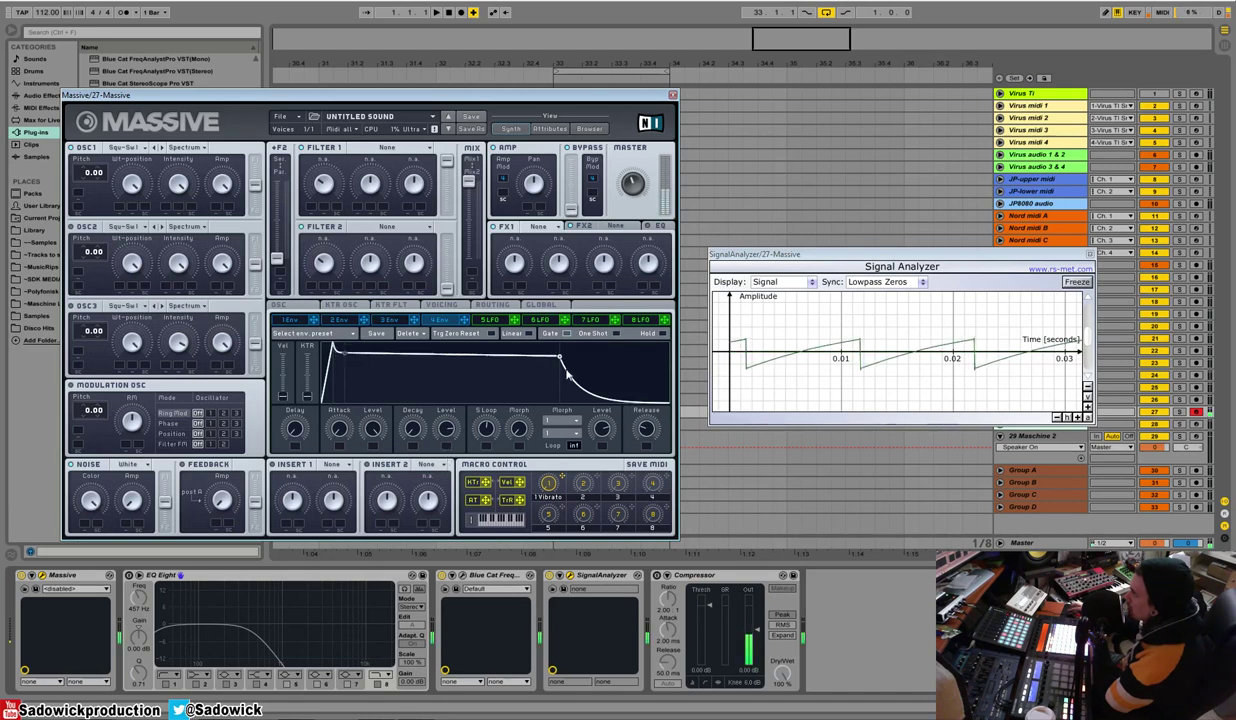
pyautogui.click(558, 420)
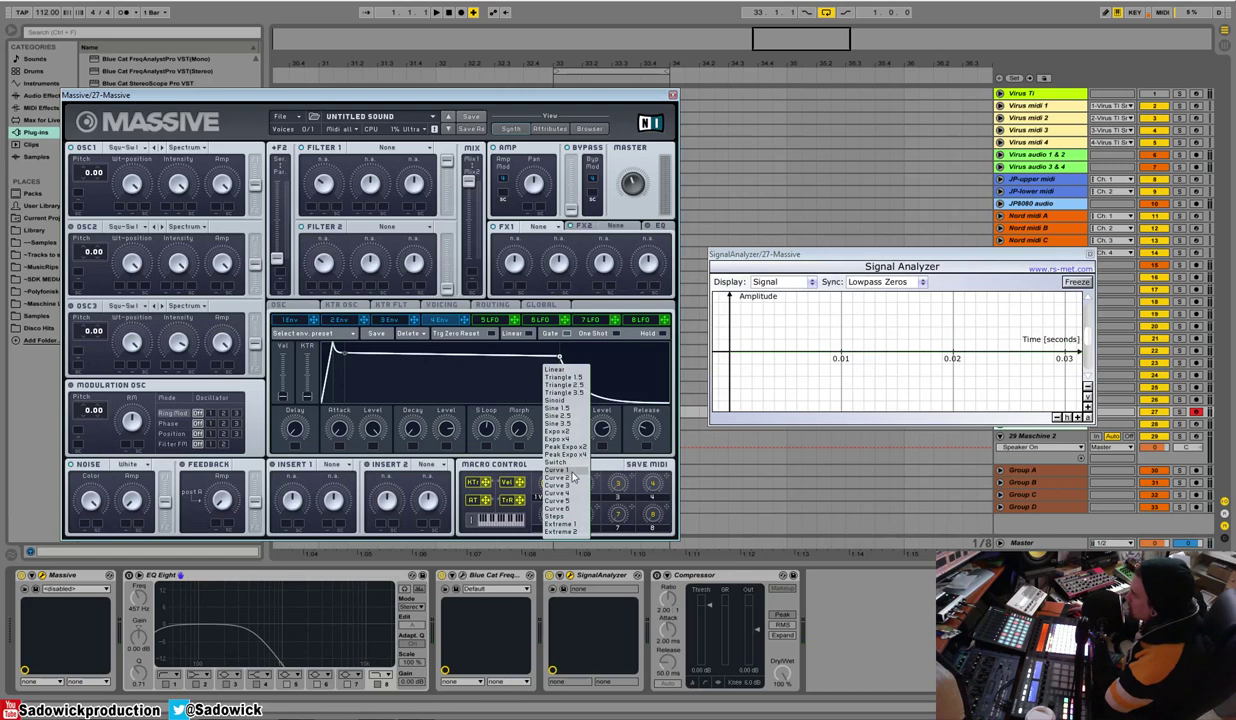
pyautogui.click(562, 523)
pyautogui.click(566, 431)
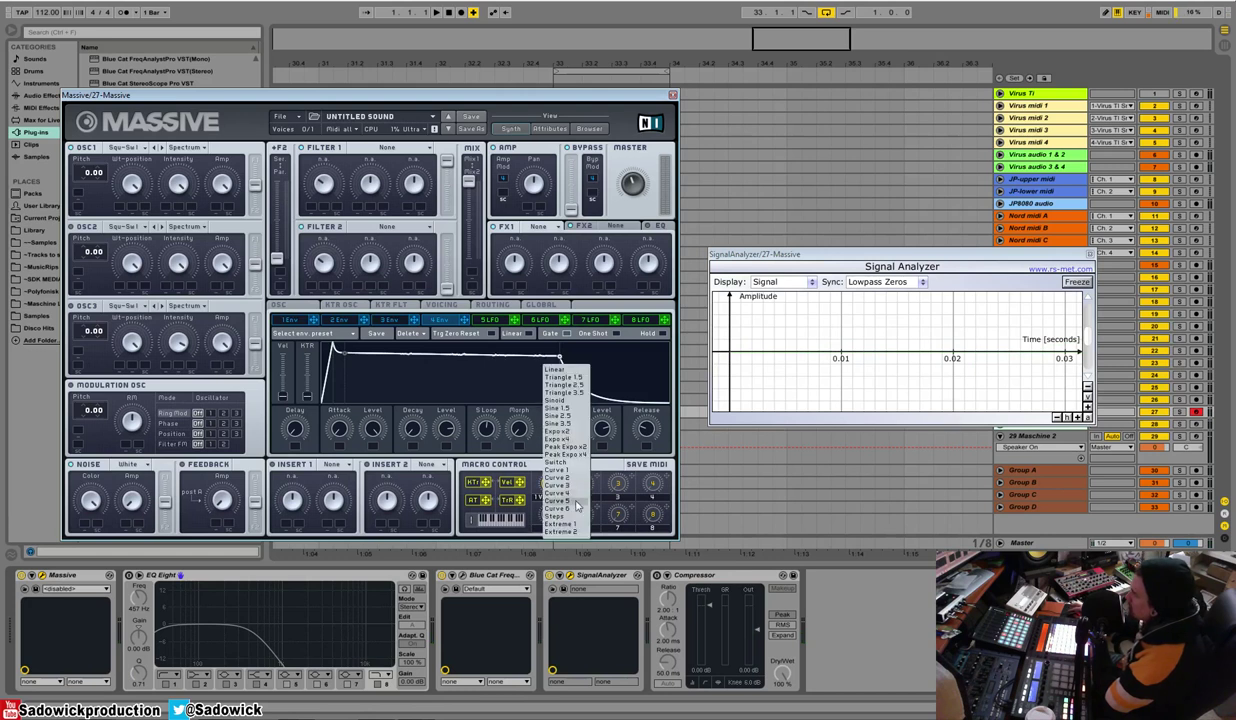
pyautogui.click(572, 432)
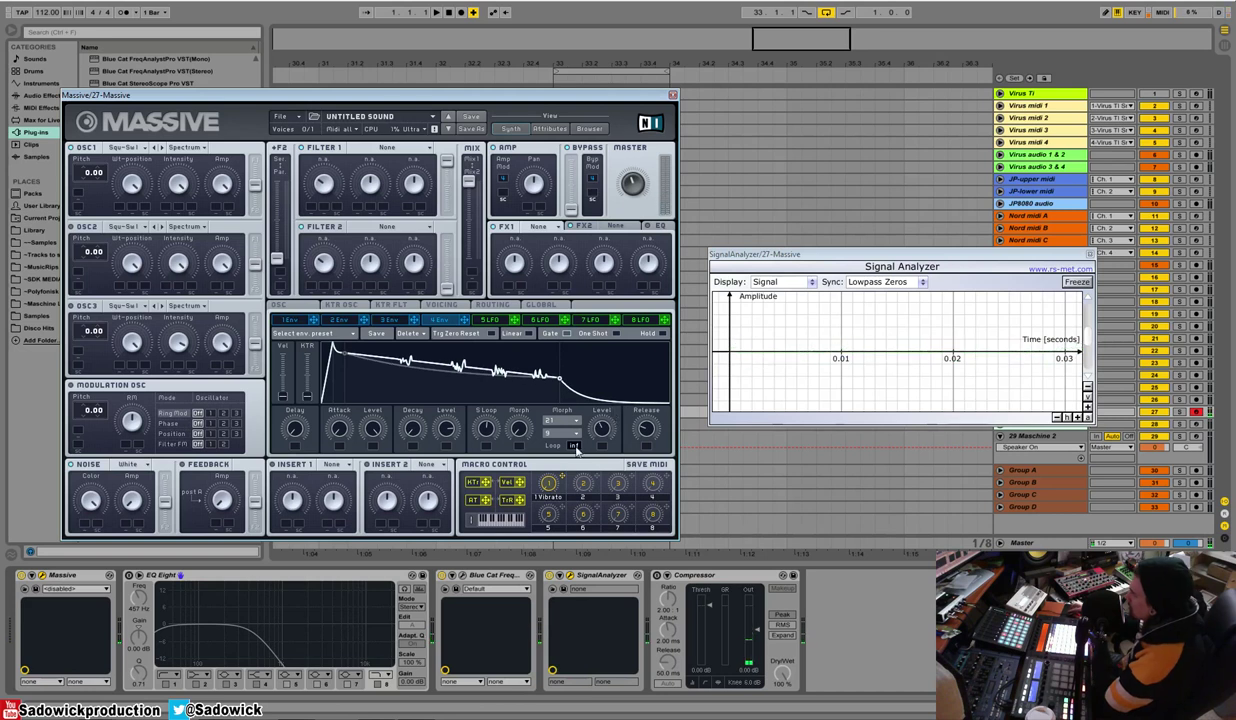
pyautogui.moveTo(567, 444); pyautogui.dragTo(583, 575)
pyautogui.moveTo(578, 447); pyautogui.dragTo(581, 447)
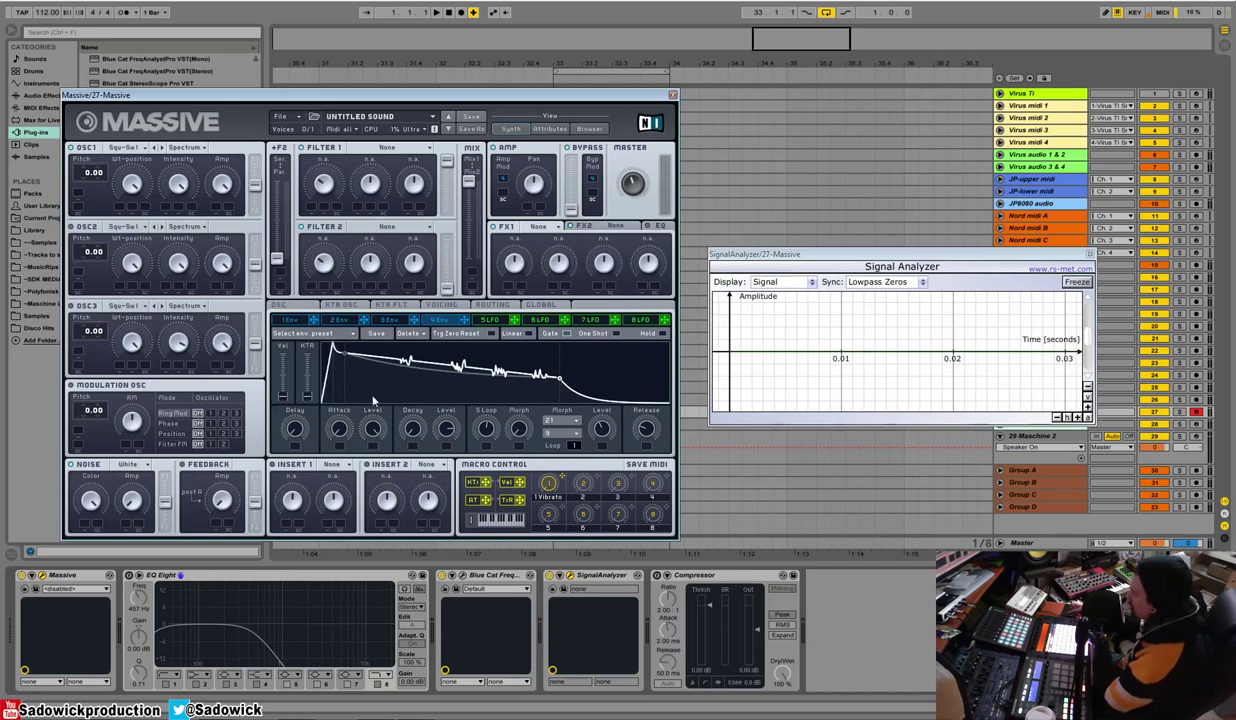
# Turn both envelope Level knobs down toward zero and open the Select env. preset list
pyautogui.moveTo(444, 430); pyautogui.dragTo(444, 455)
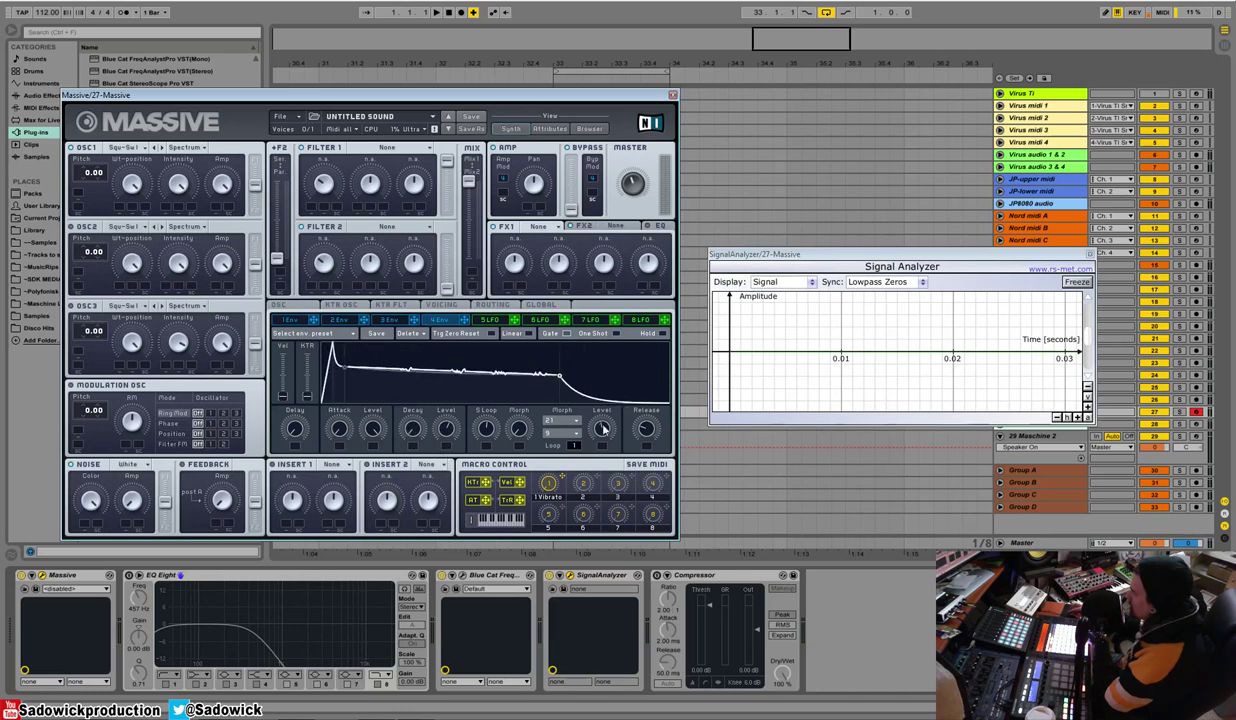
pyautogui.moveTo(608, 430); pyautogui.dragTo(605, 447)
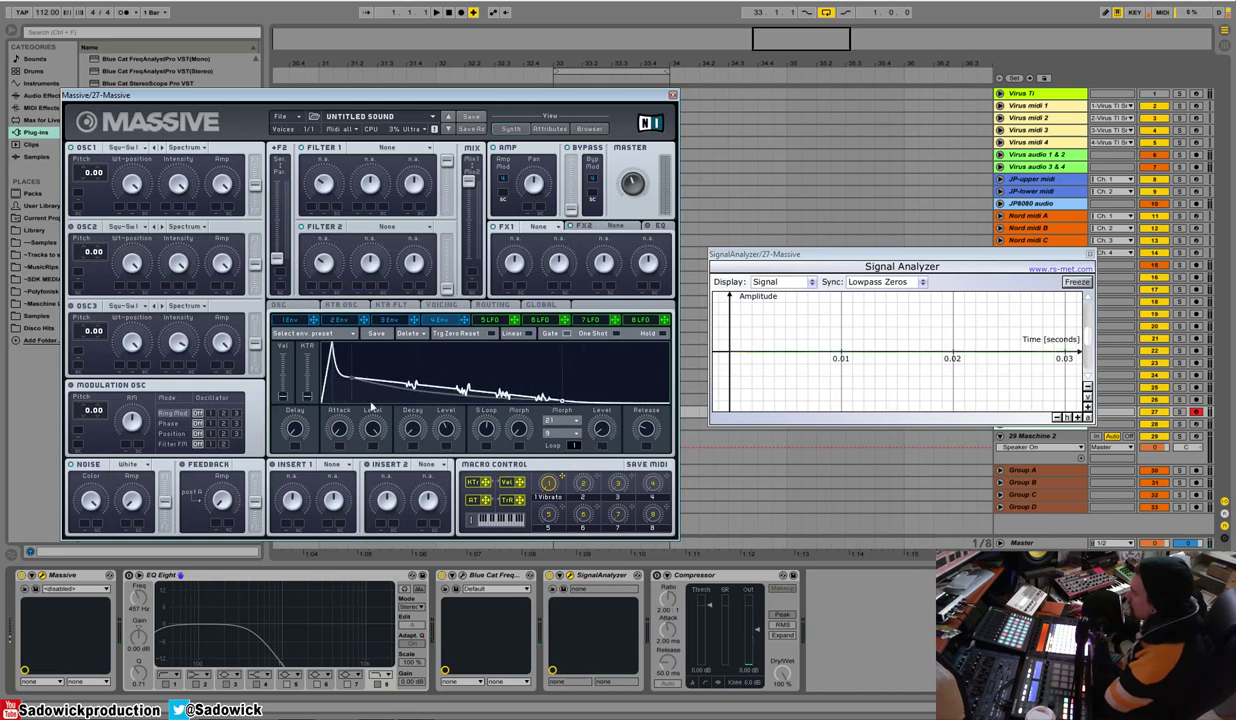
pyautogui.click(322, 334)
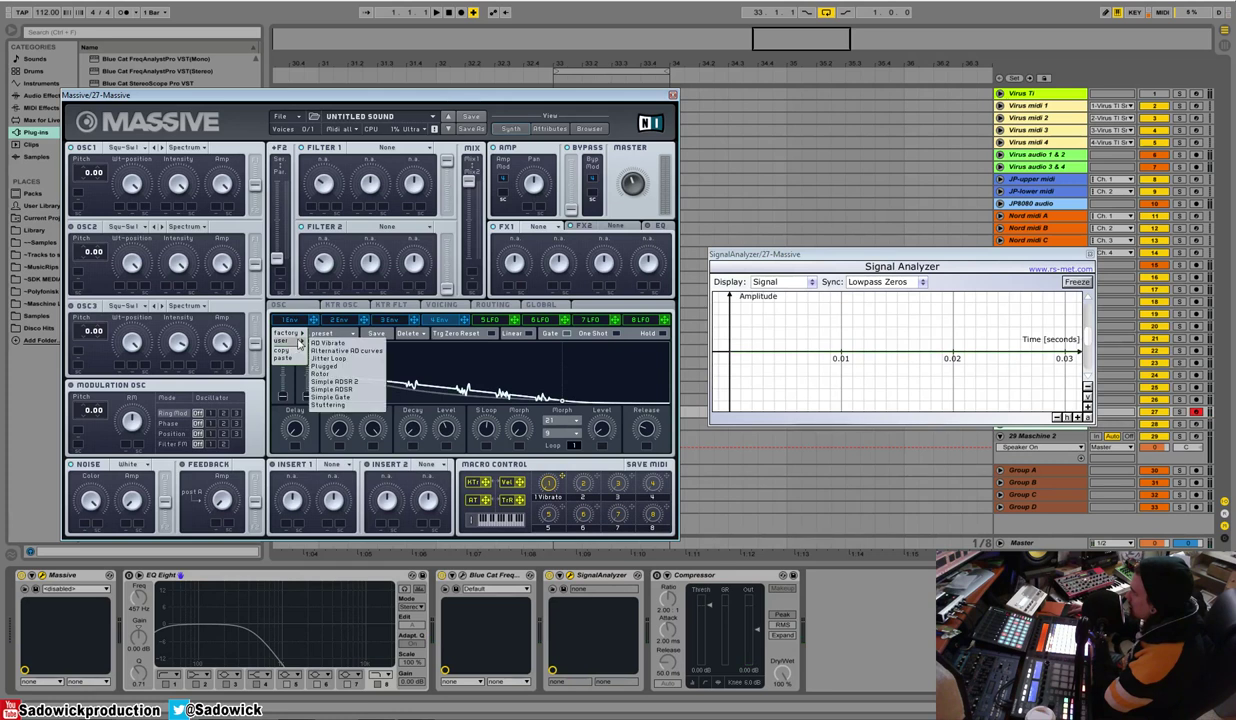
# Load the factory Rotor preset, then adjust Morph, Level and Decay for a quick fall to sustain
pyautogui.click(325, 373)
pyautogui.moveTo(514, 419); pyautogui.dragTo(520, 366)
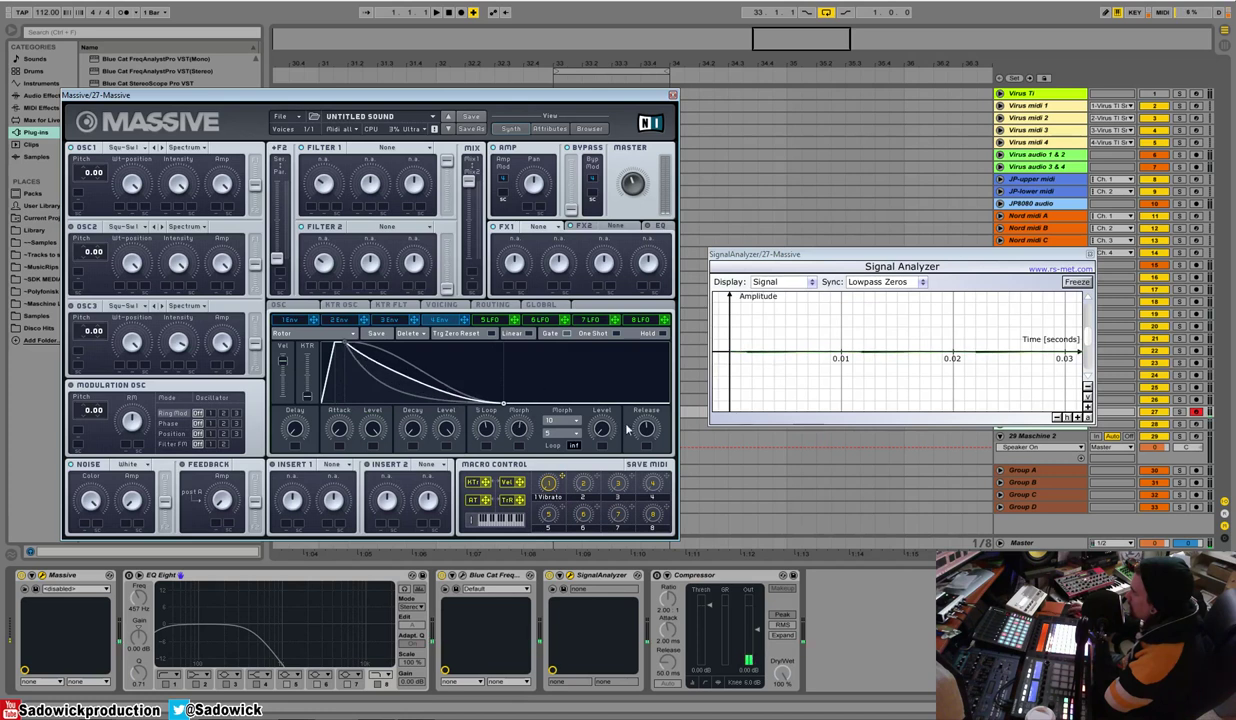
pyautogui.moveTo(614, 427); pyautogui.dragTo(584, 351)
pyautogui.moveTo(405, 418); pyautogui.dragTo(420, 379)
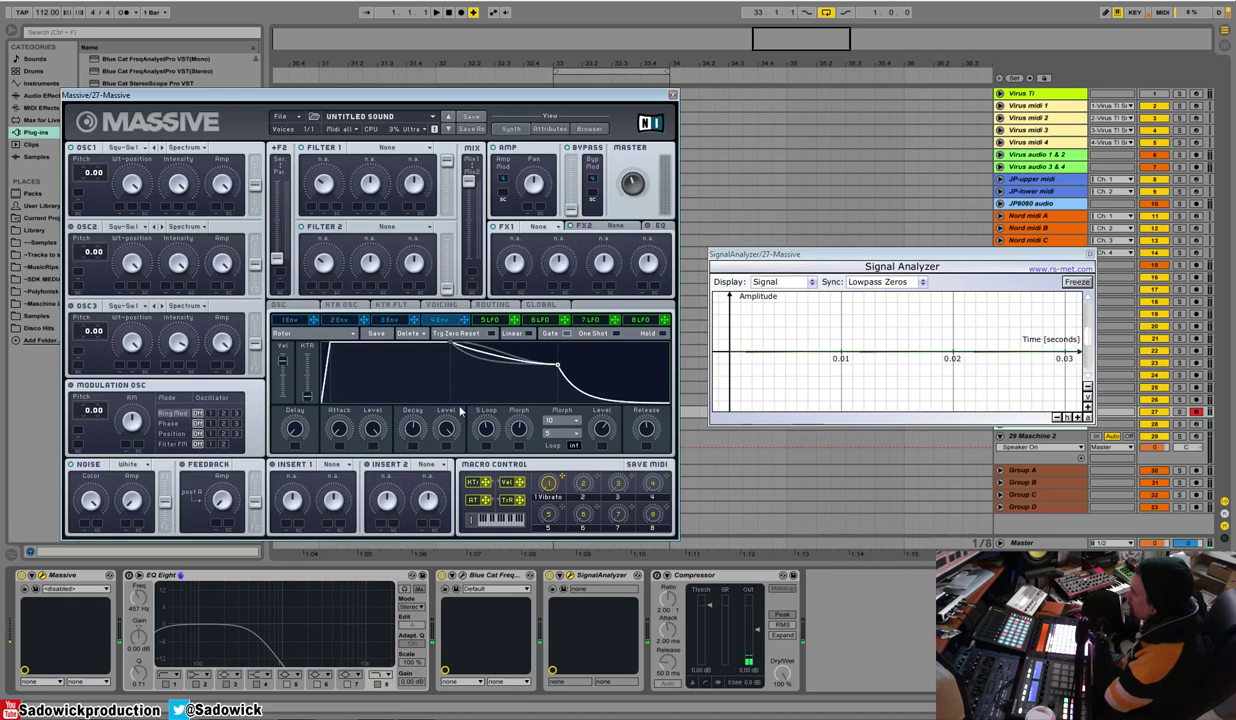
pyautogui.moveTo(447, 427); pyautogui.dragTo(452, 462)
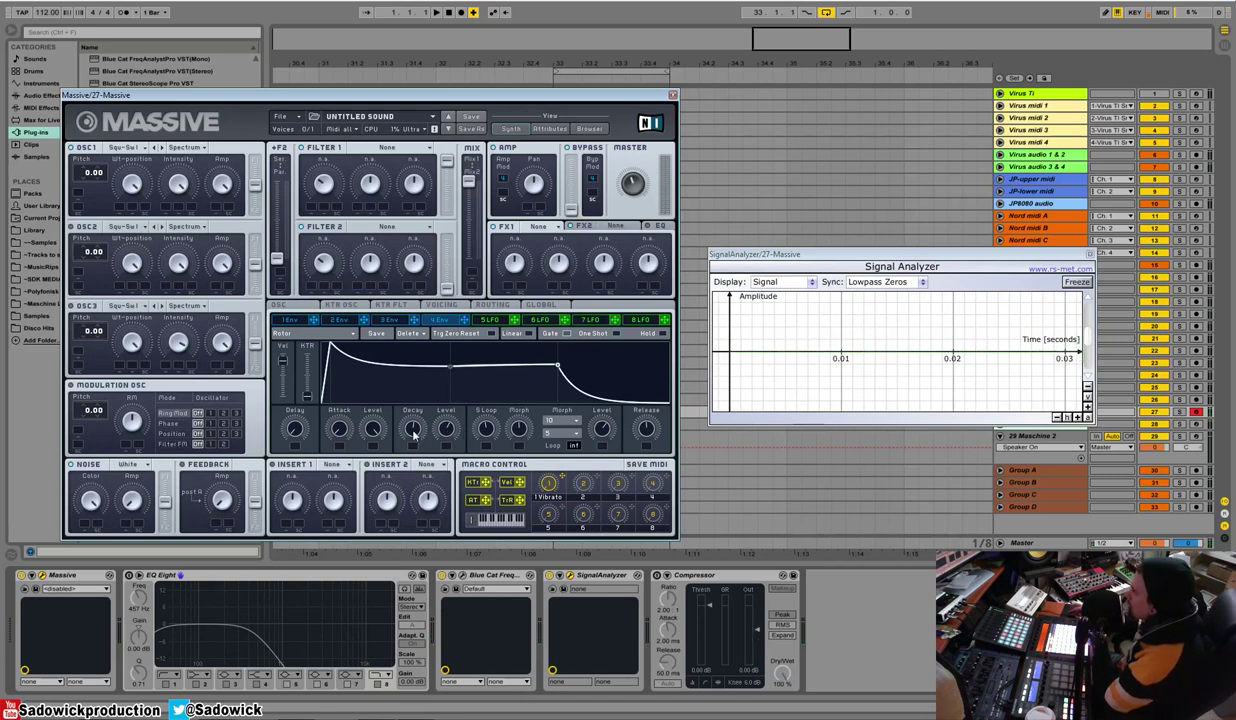
# Adjust the Morph loop range, raise S.Loop into a zigzag, and set Loop to inf
pyautogui.click(575, 434)
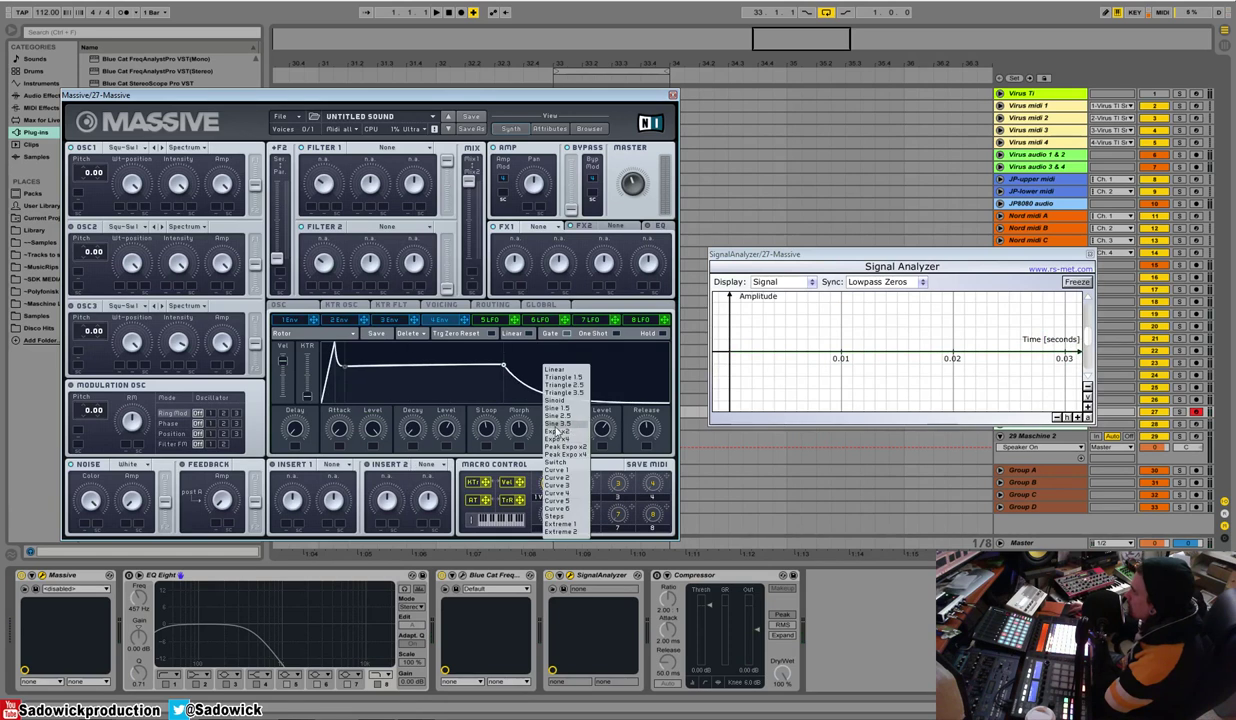
pyautogui.click(548, 385)
pyautogui.click(562, 432)
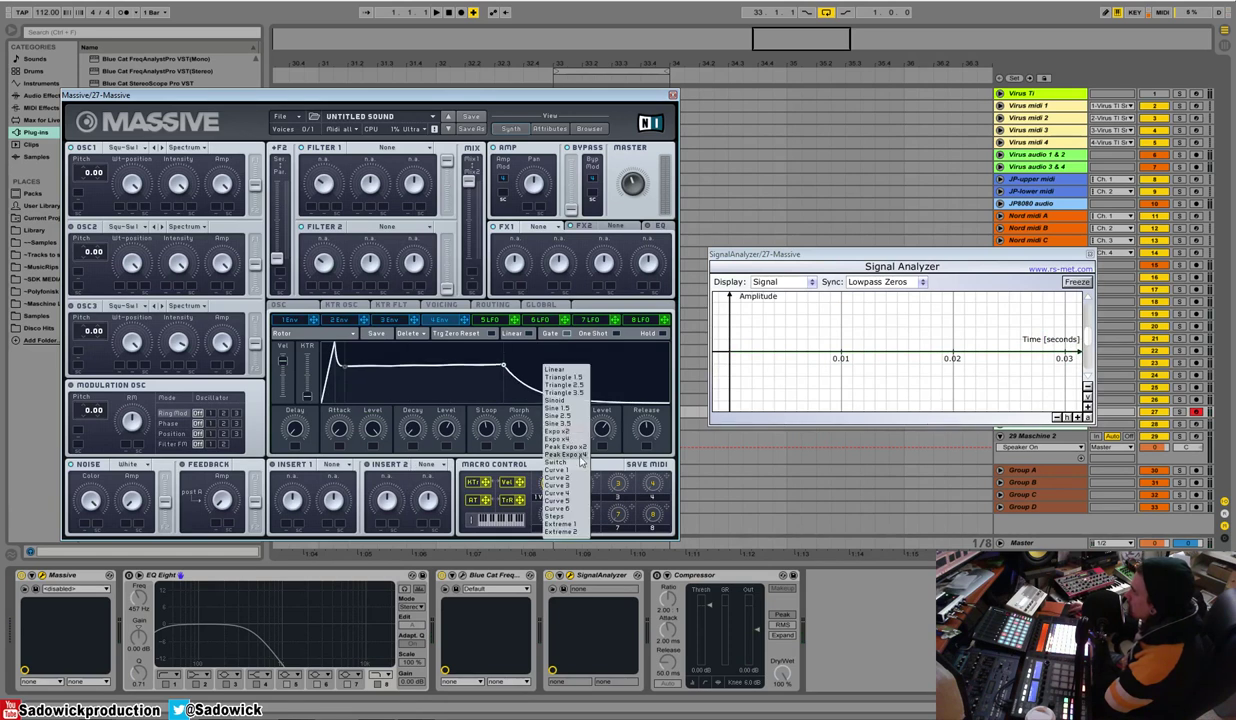
pyautogui.click(516, 443)
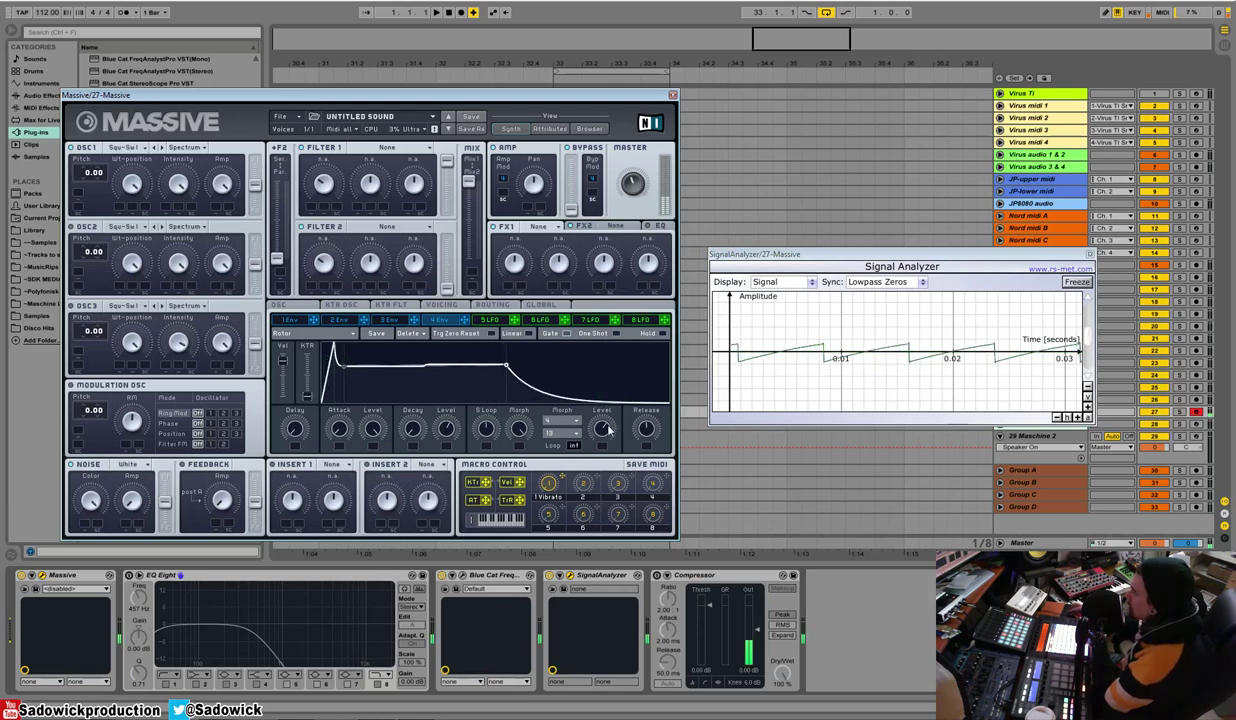
pyautogui.moveTo(494, 430); pyautogui.dragTo(517, 458)
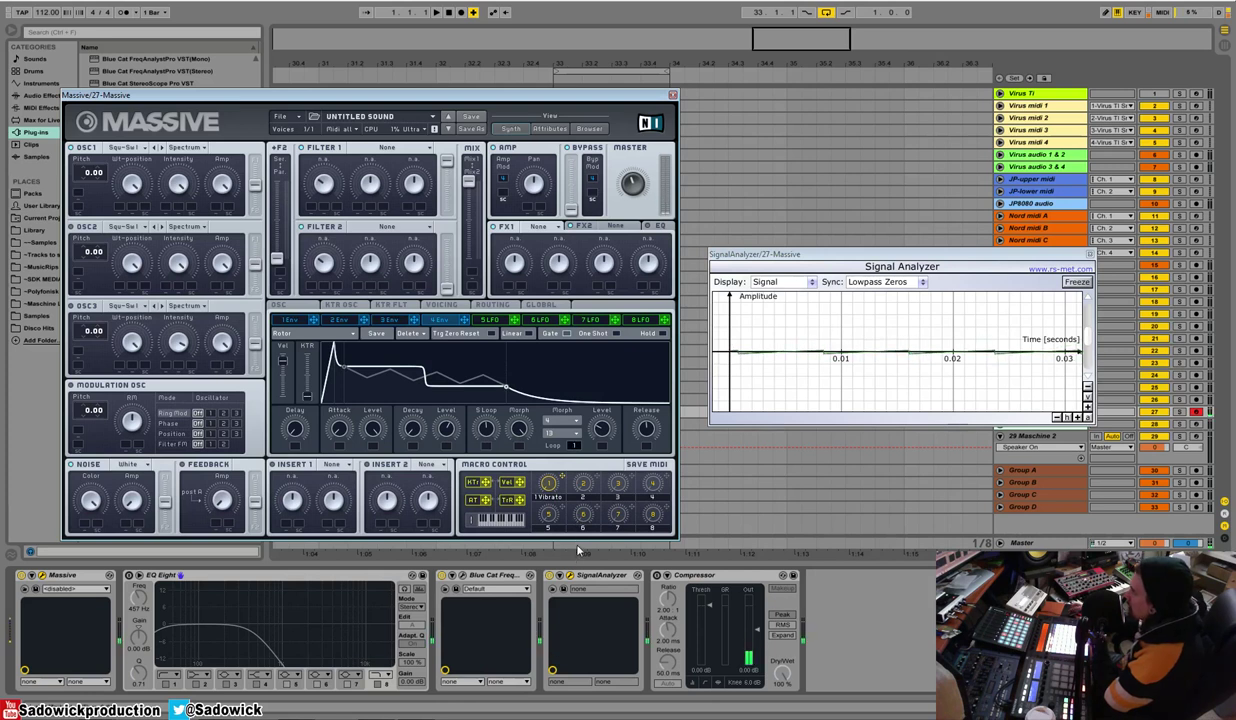
pyautogui.moveTo(560, 444); pyautogui.dragTo(532, 547)
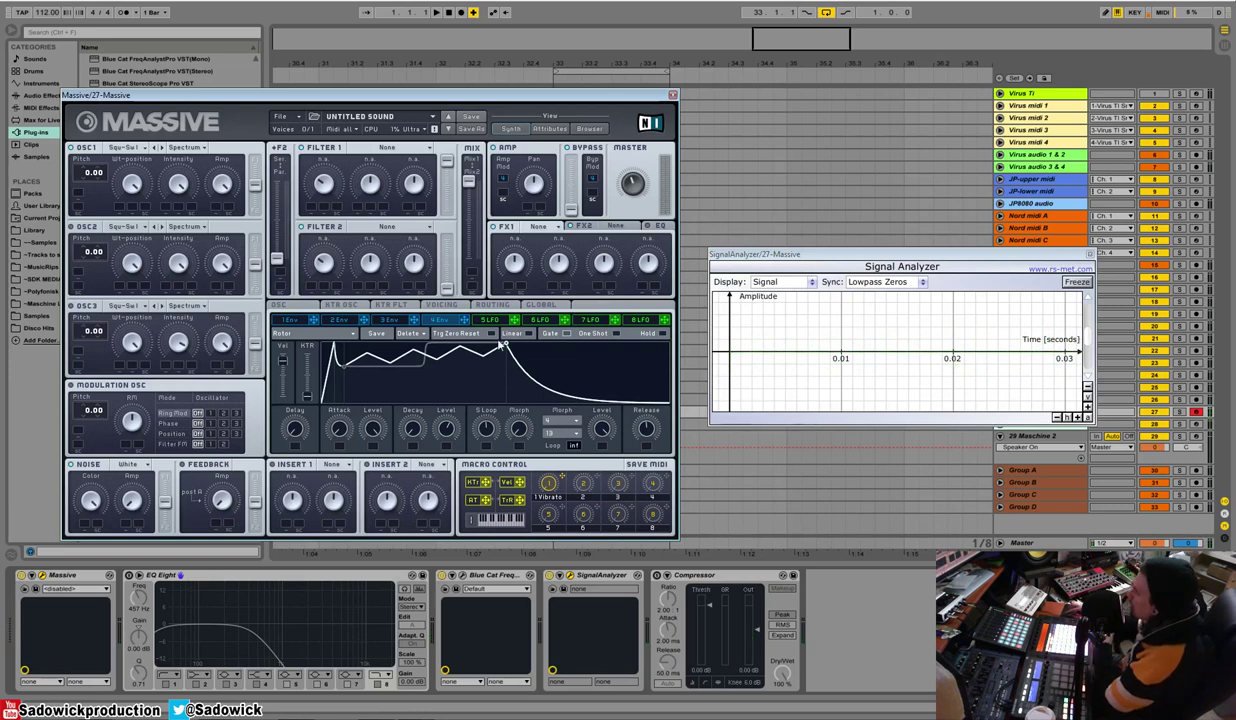
# Start a new sound and lower the 4Env Level for a peak, decay and lower sustain
pyautogui.click(281, 120)
pyautogui.click(292, 133)
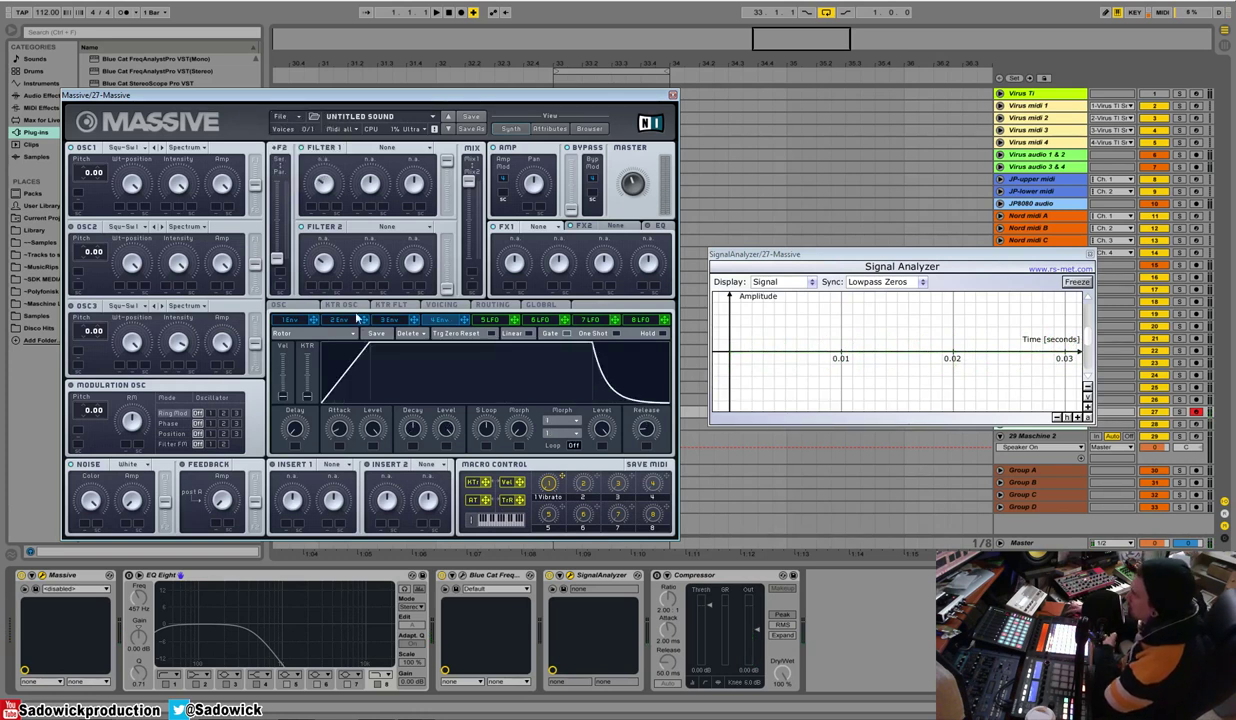
pyautogui.click(450, 321)
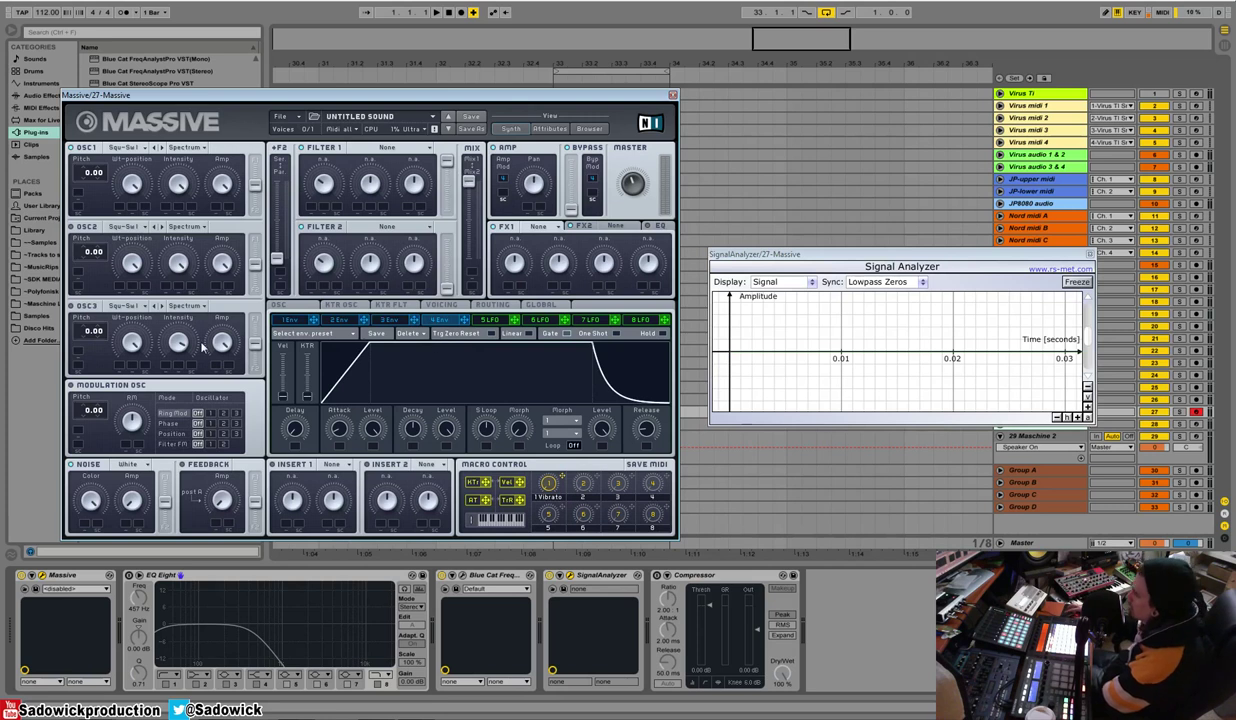
pyautogui.moveTo(372, 430); pyautogui.dragTo(366, 418)
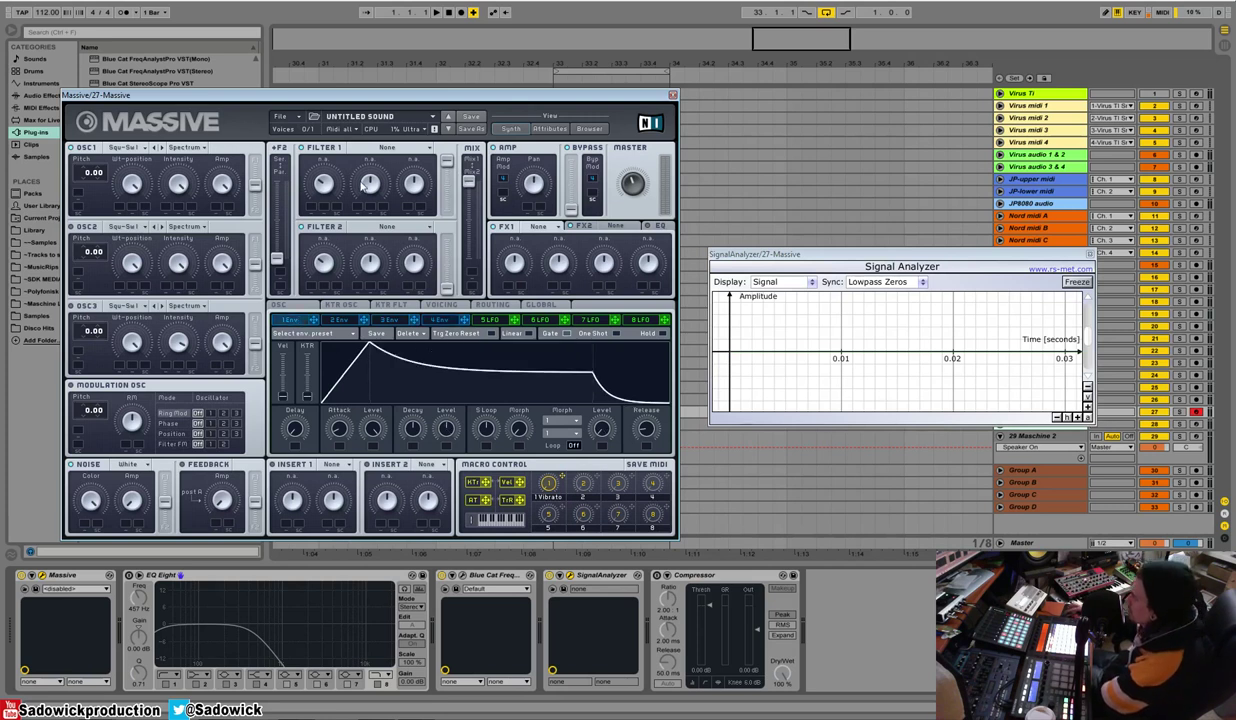
# Set Filter 1 to Lowpass 4 and turn down the envelope Attack and Level knobs
pyautogui.click(405, 149)
pyautogui.click(348, 178)
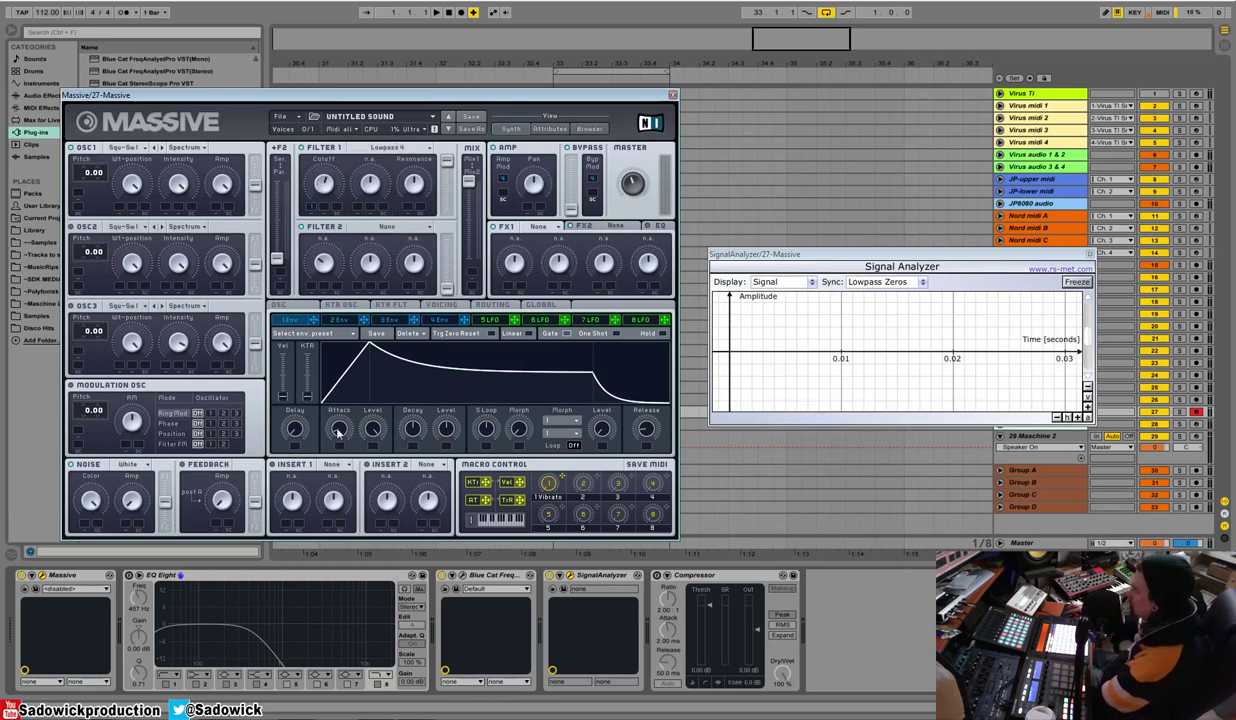
pyautogui.moveTo(338, 428); pyautogui.dragTo(338, 445)
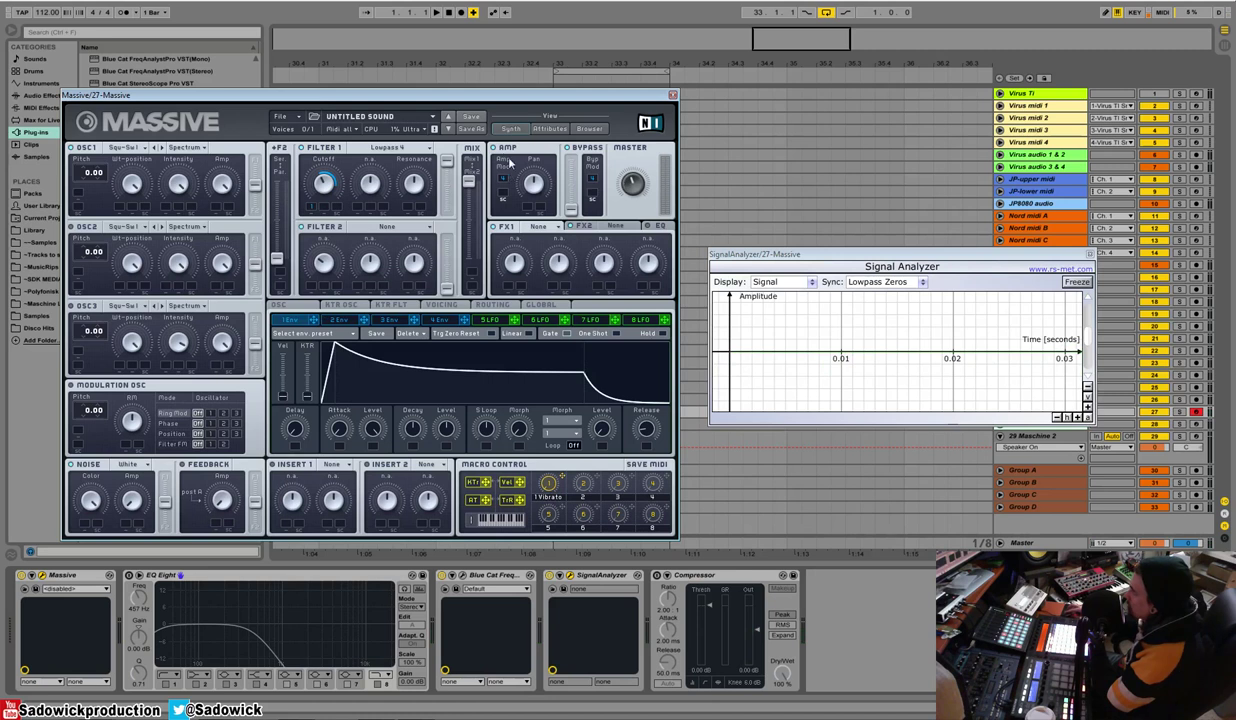
pyautogui.moveTo(446, 426); pyautogui.dragTo(436, 455)
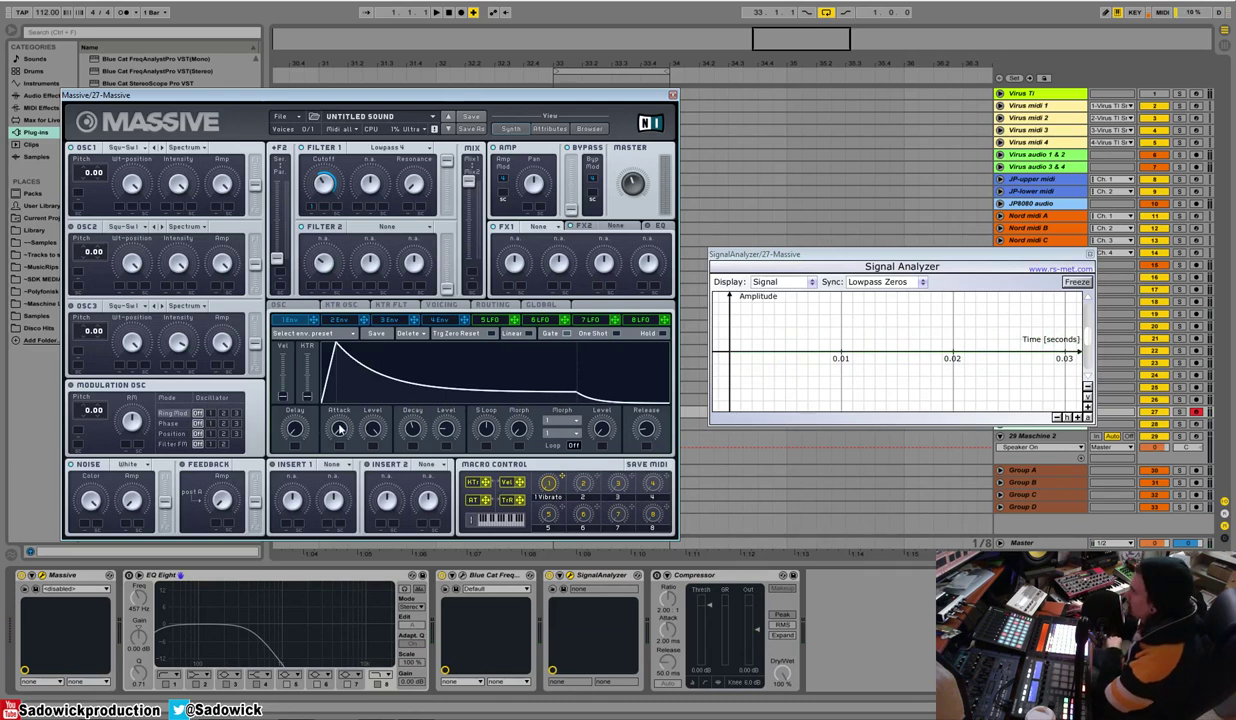
# Turn up the envelope's Delay knob to push the sharp peak later
pyautogui.moveTo(348, 440)
pyautogui.mouseDown()
pyautogui.moveTo(348, 418)
pyautogui.moveTo(348, 452)
pyautogui.moveTo(294, 402)
pyautogui.moveTo(308, 396)
pyautogui.moveTo(313, 430)
pyautogui.moveTo(306, 395)
pyautogui.mouseUp()
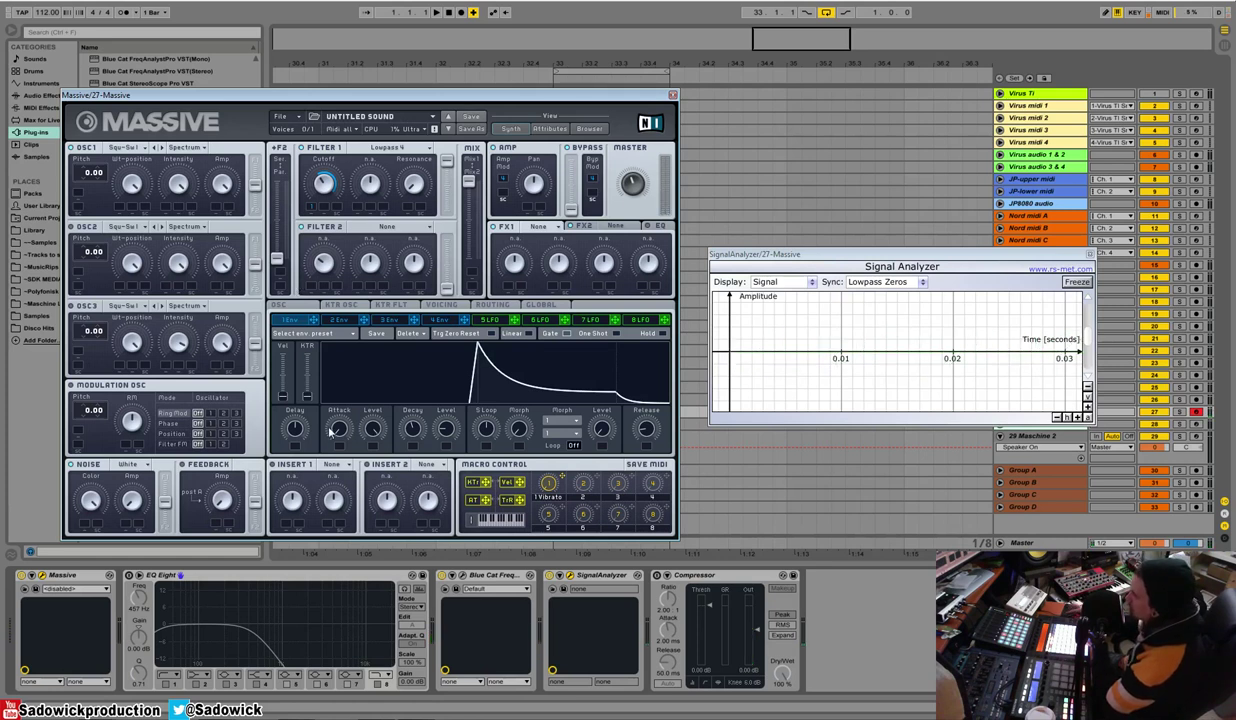
# Raise the envelope Attack for a slow ramp, then raise Delay so it starts later
pyautogui.moveTo(337, 432); pyautogui.dragTo(297, 442)
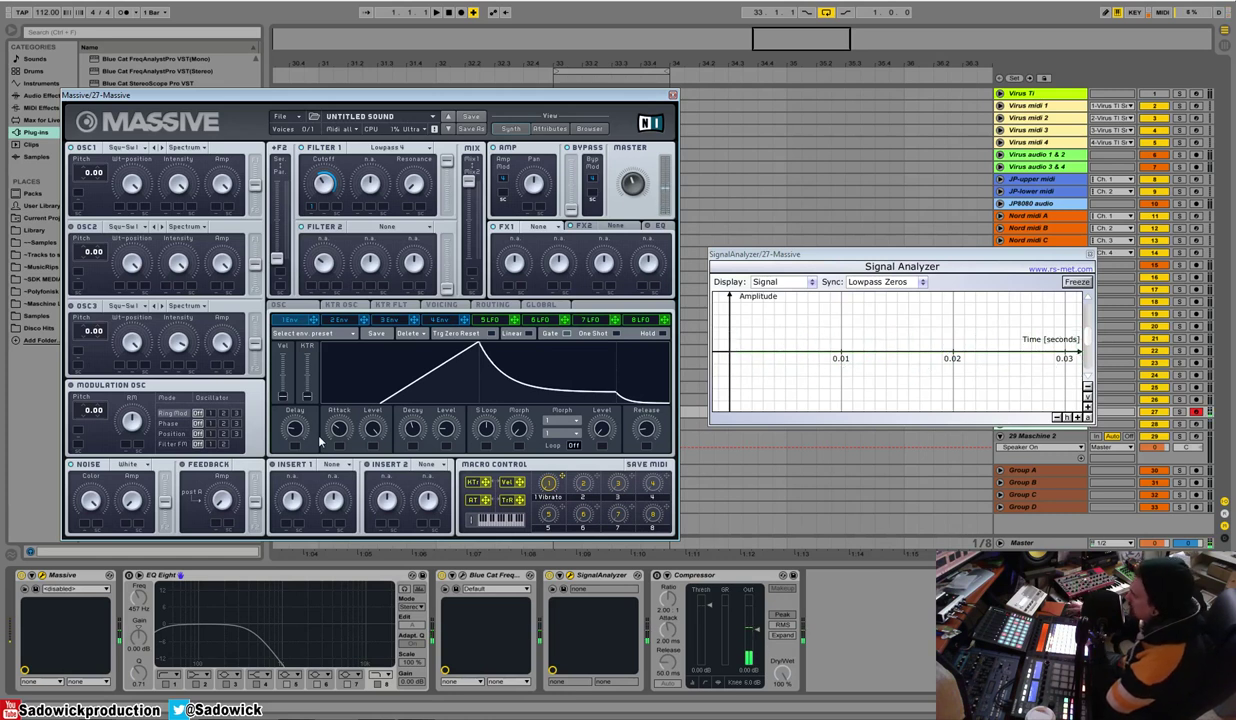
pyautogui.moveTo(298, 438); pyautogui.dragTo(296, 414)
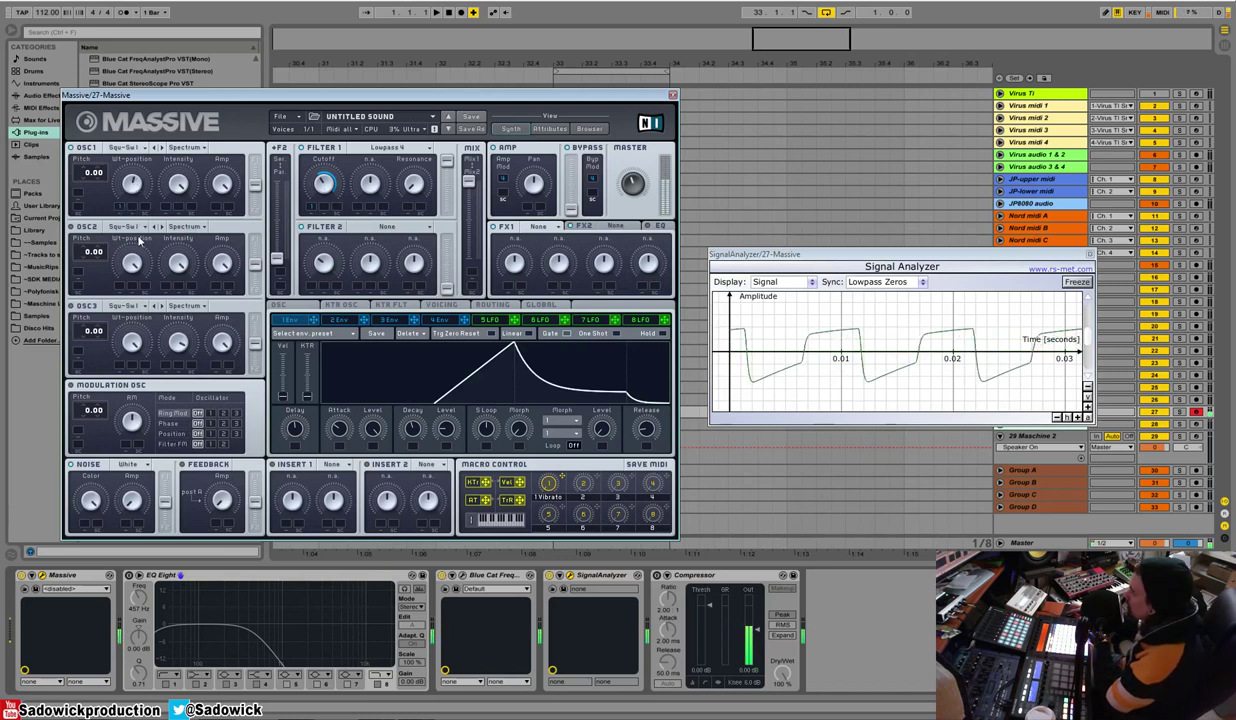
# Route envelope 2 to OSC1 Pitch at 25.13 and lengthen its attack
pyautogui.click(340, 321)
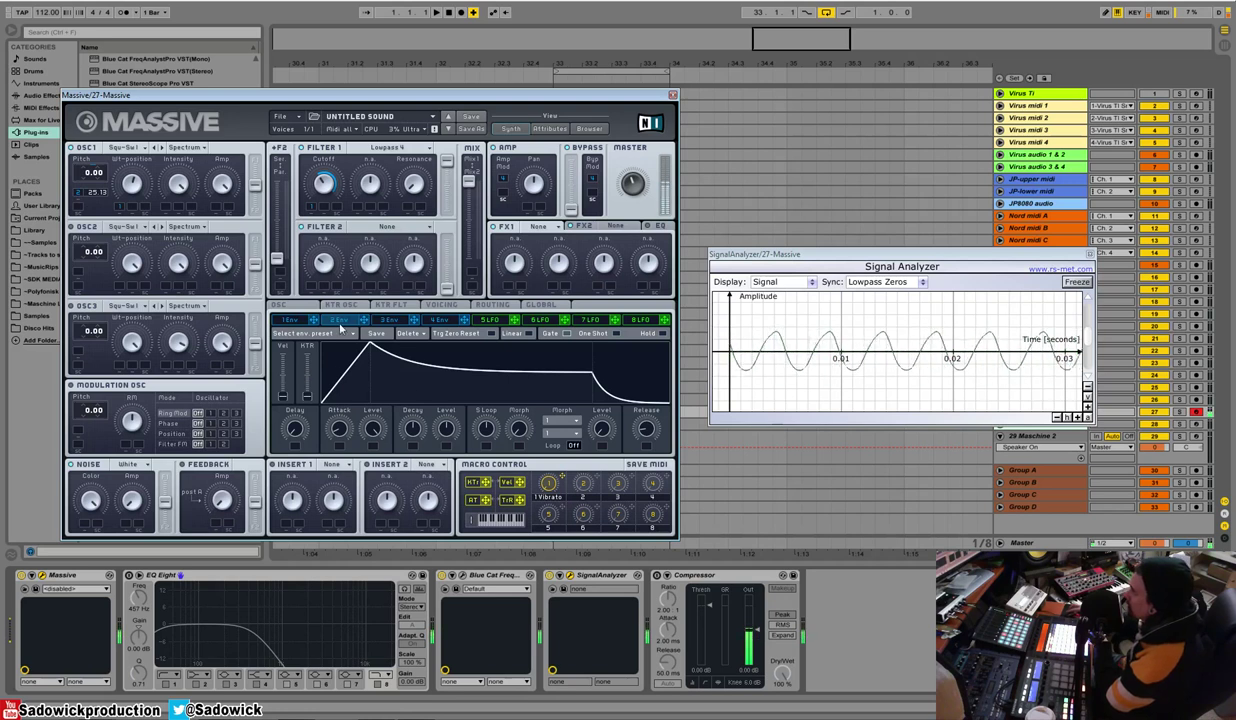
pyautogui.moveTo(341, 428); pyautogui.dragTo(346, 400)
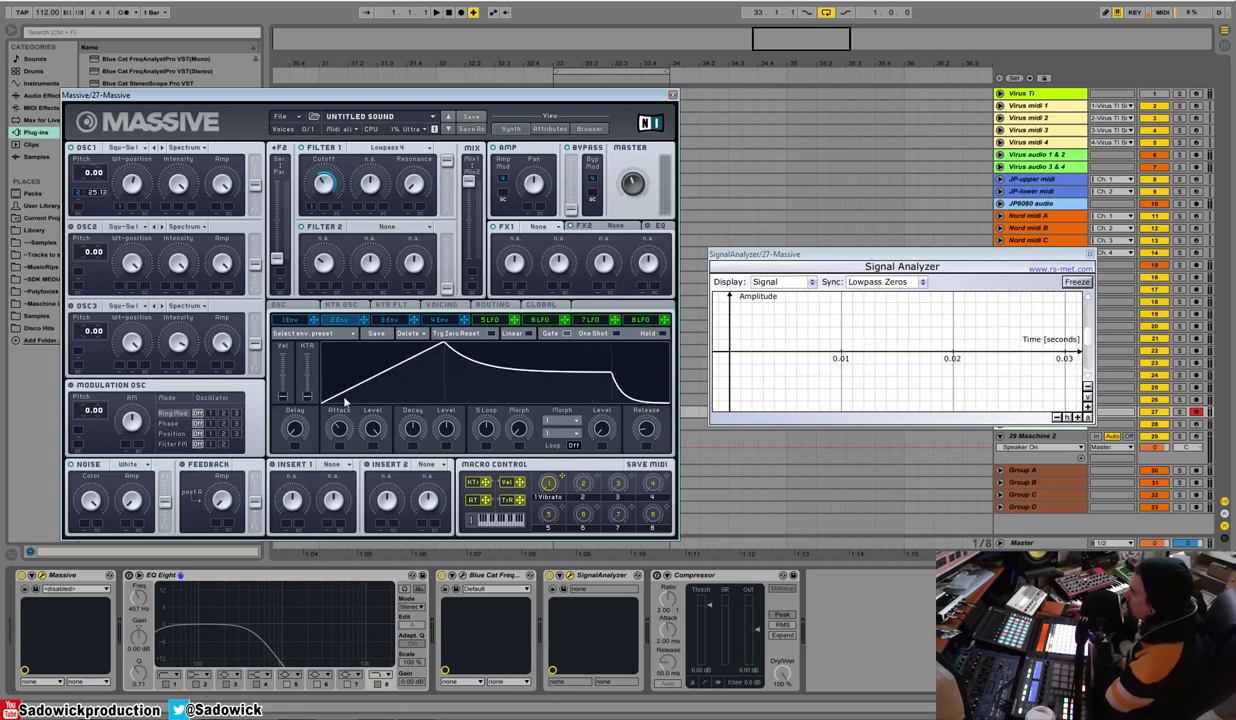